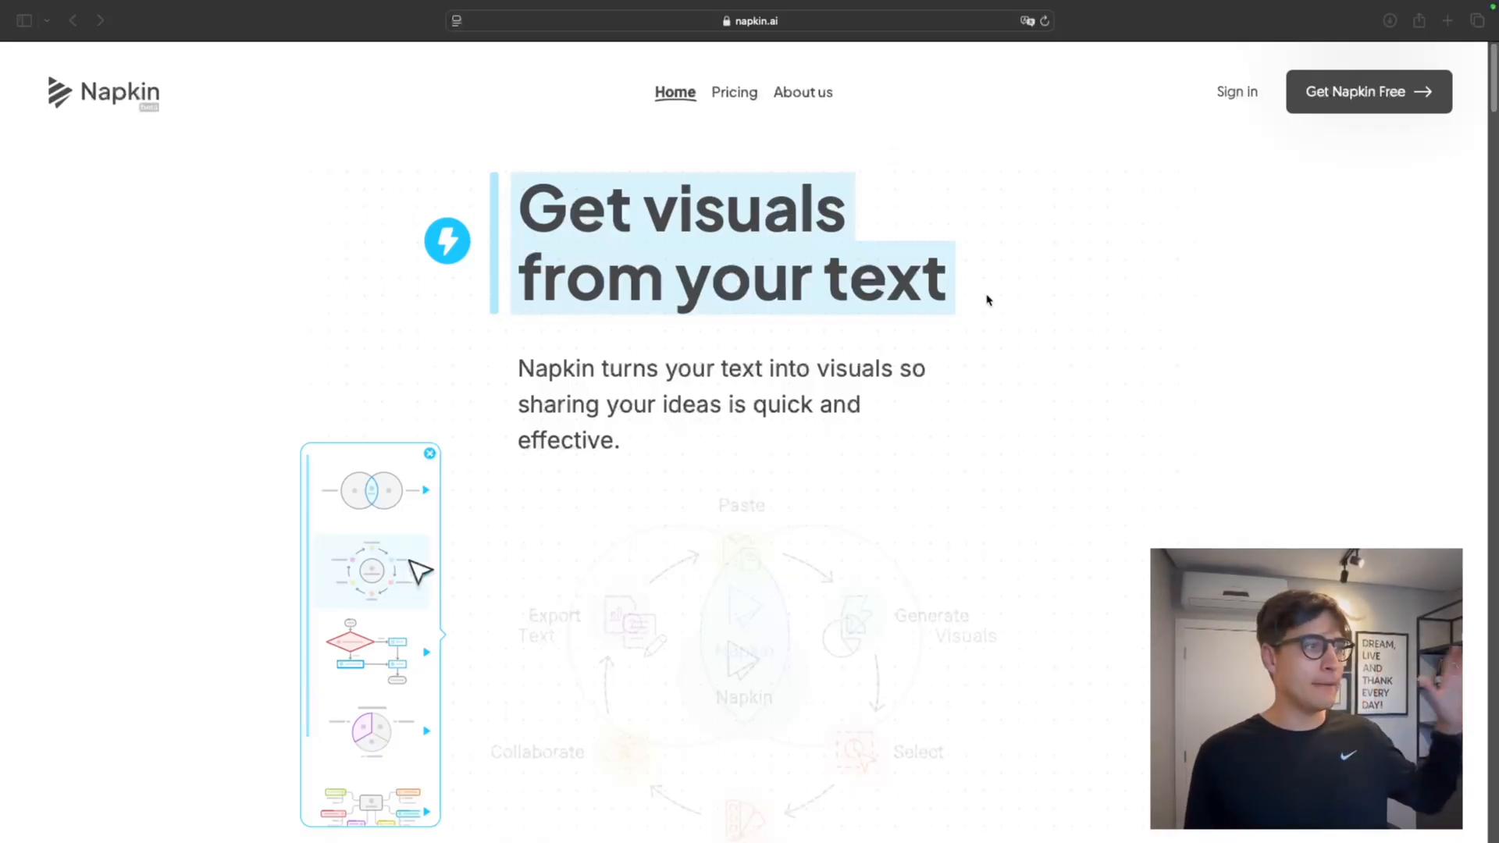
# Look through the Napkin landing page, examining the four "How it works" stages, the use cases and the gallery
pyautogui.scroll(-10, 987, 313)
pyautogui.scroll(-4, 1007, 445)
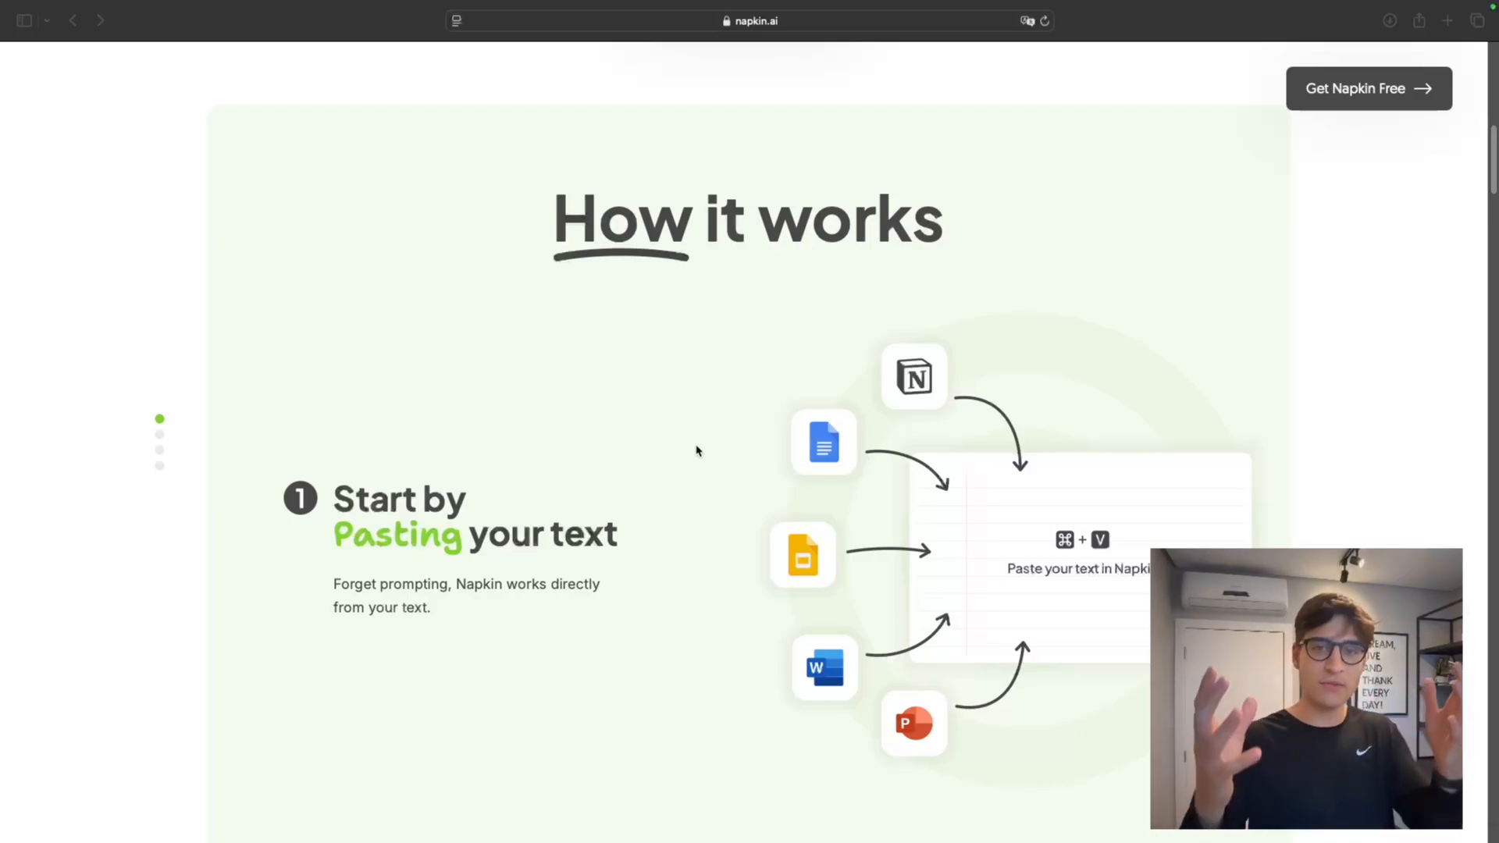
pyautogui.scroll(-8, 697, 450)
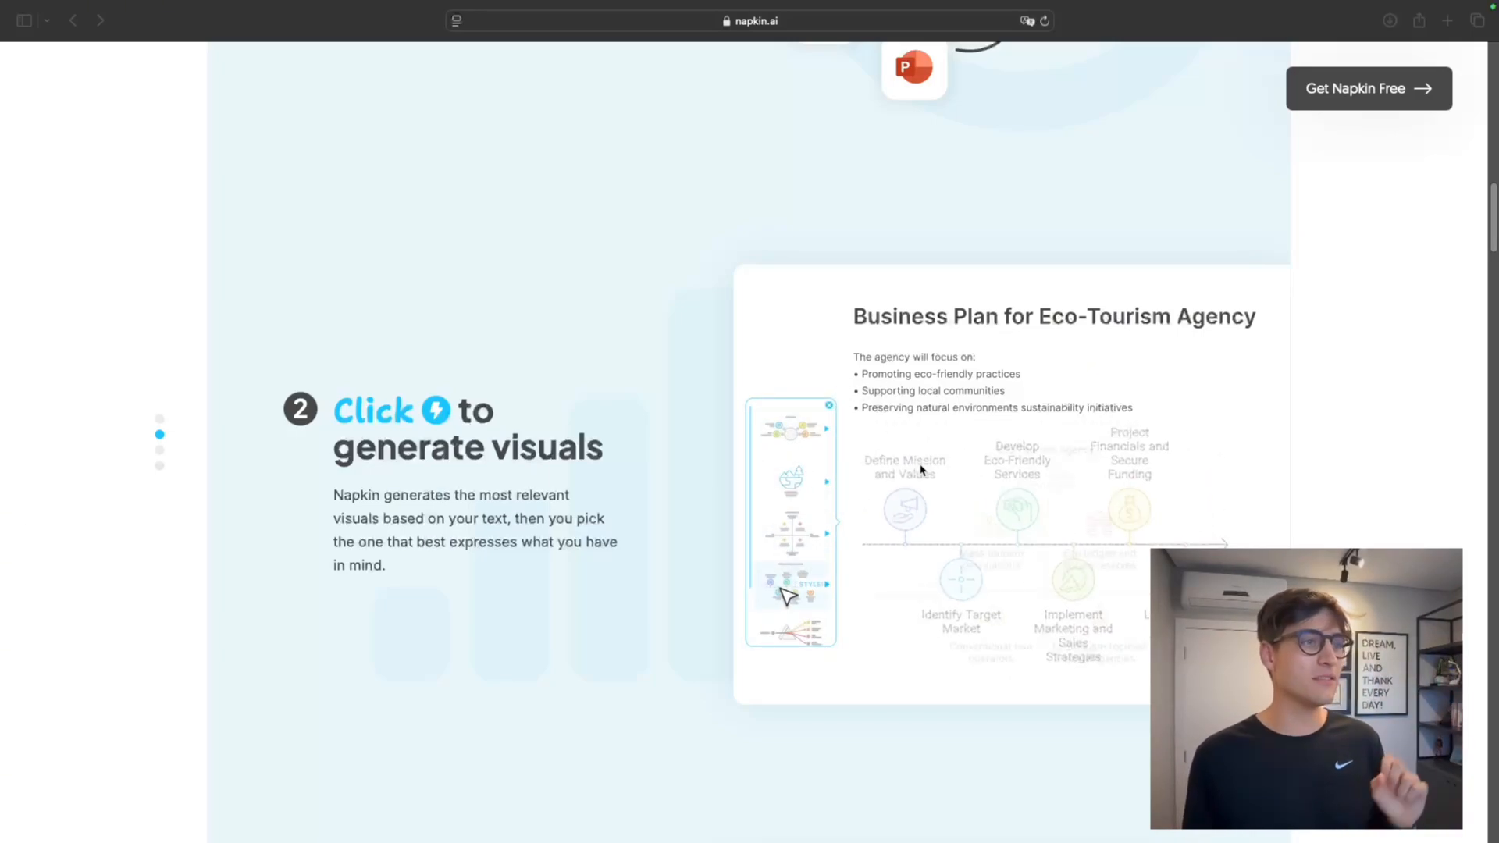
pyautogui.scroll(-8, 786, 492)
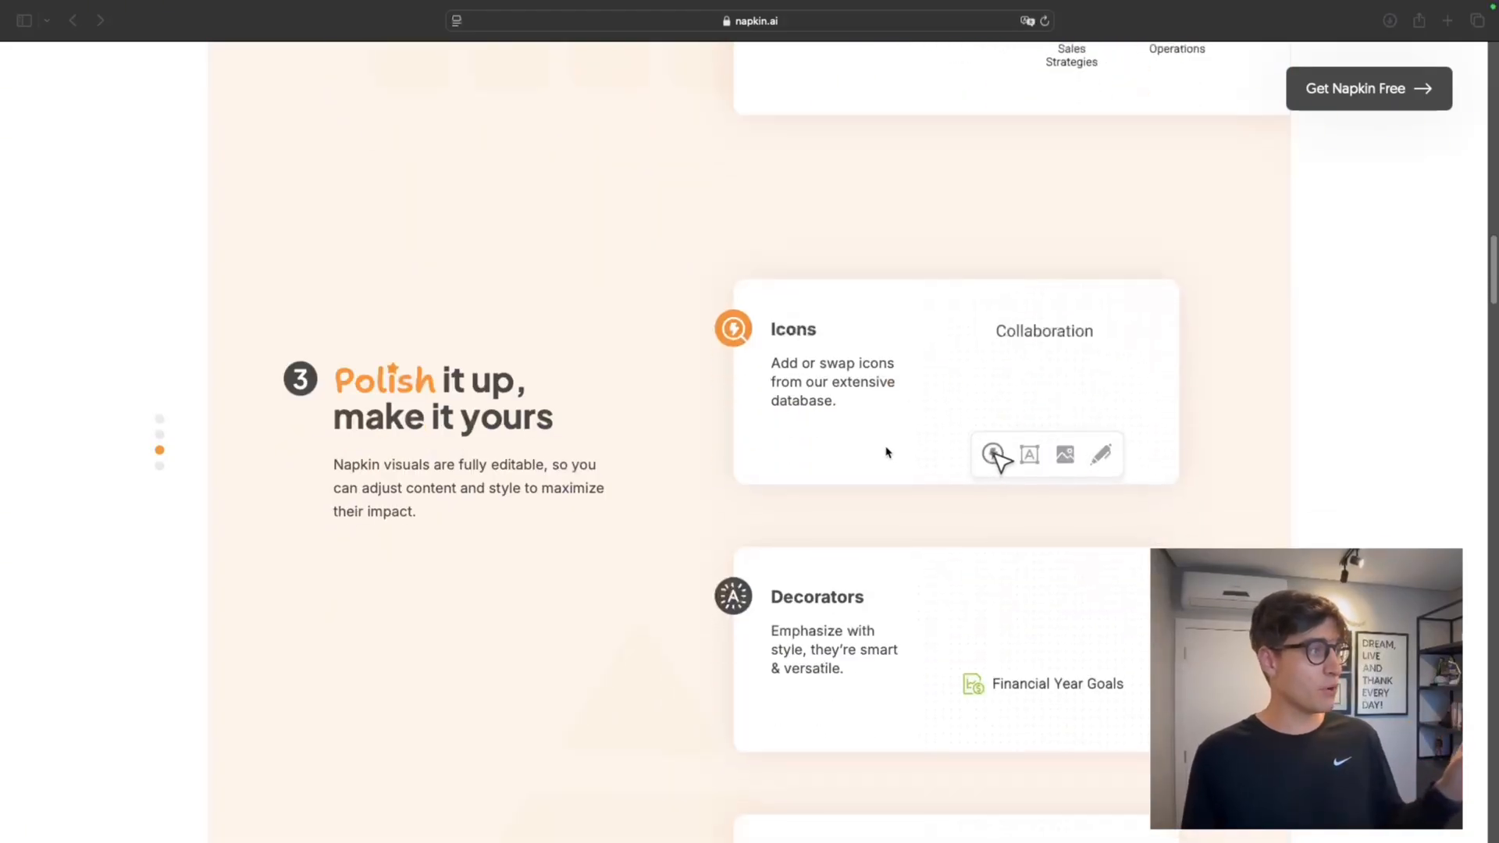
pyautogui.scroll(-1, 888, 453)
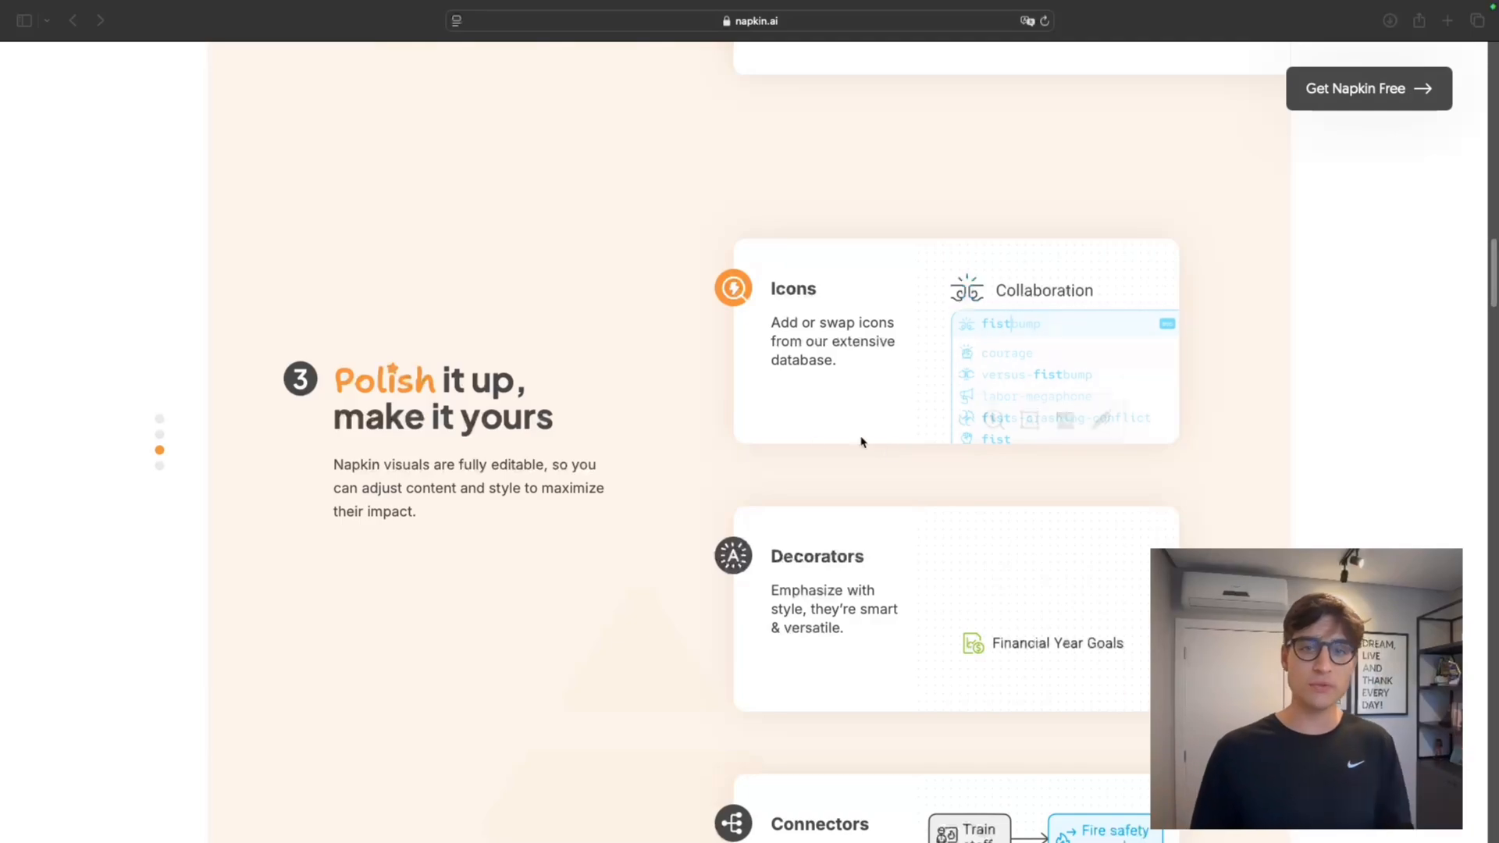
pyautogui.scroll(-5, 828, 515)
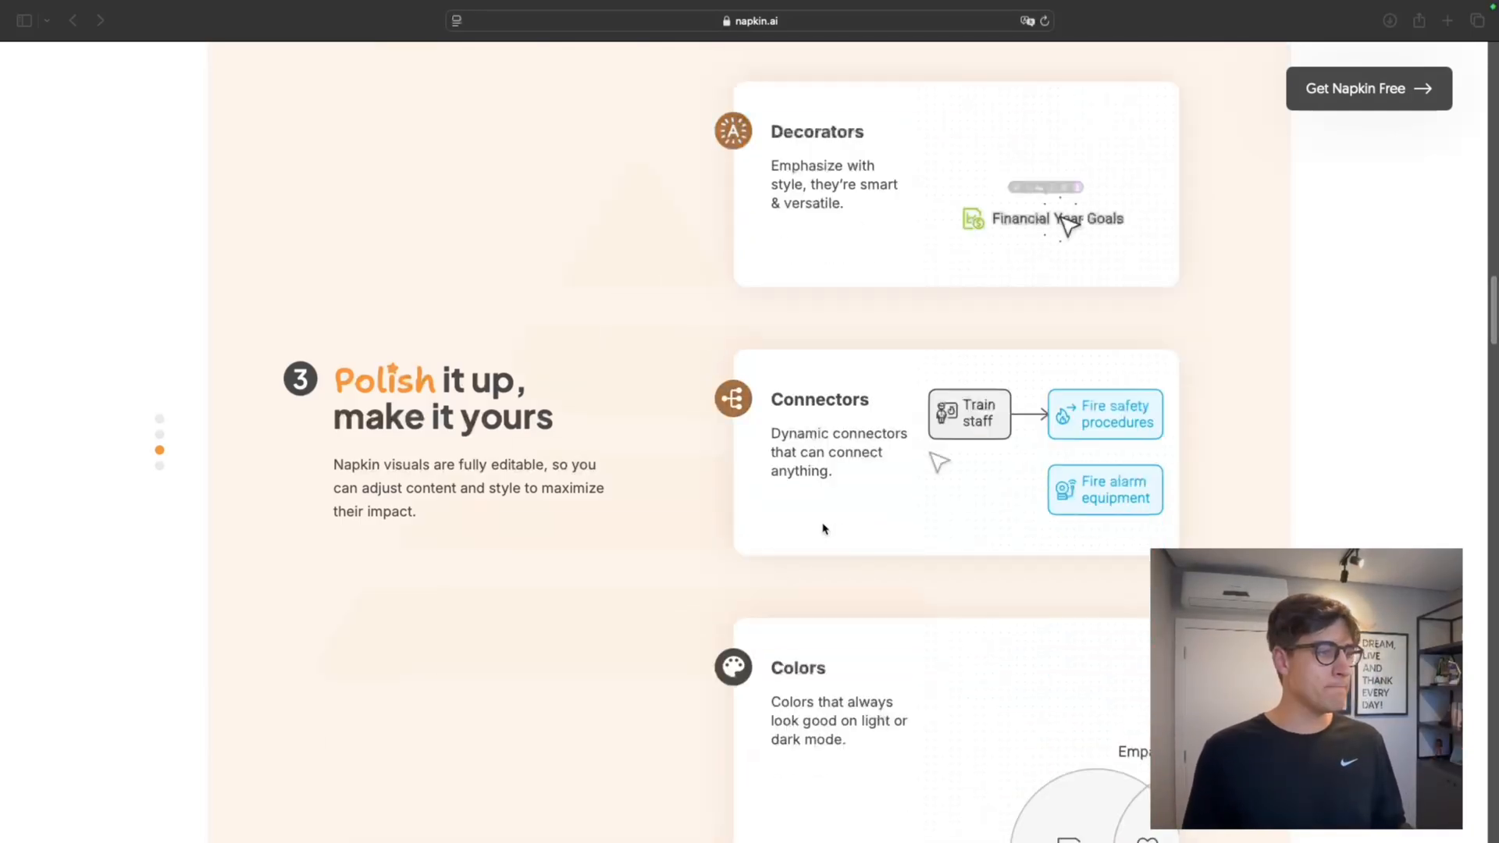
pyautogui.scroll(-8, 823, 528)
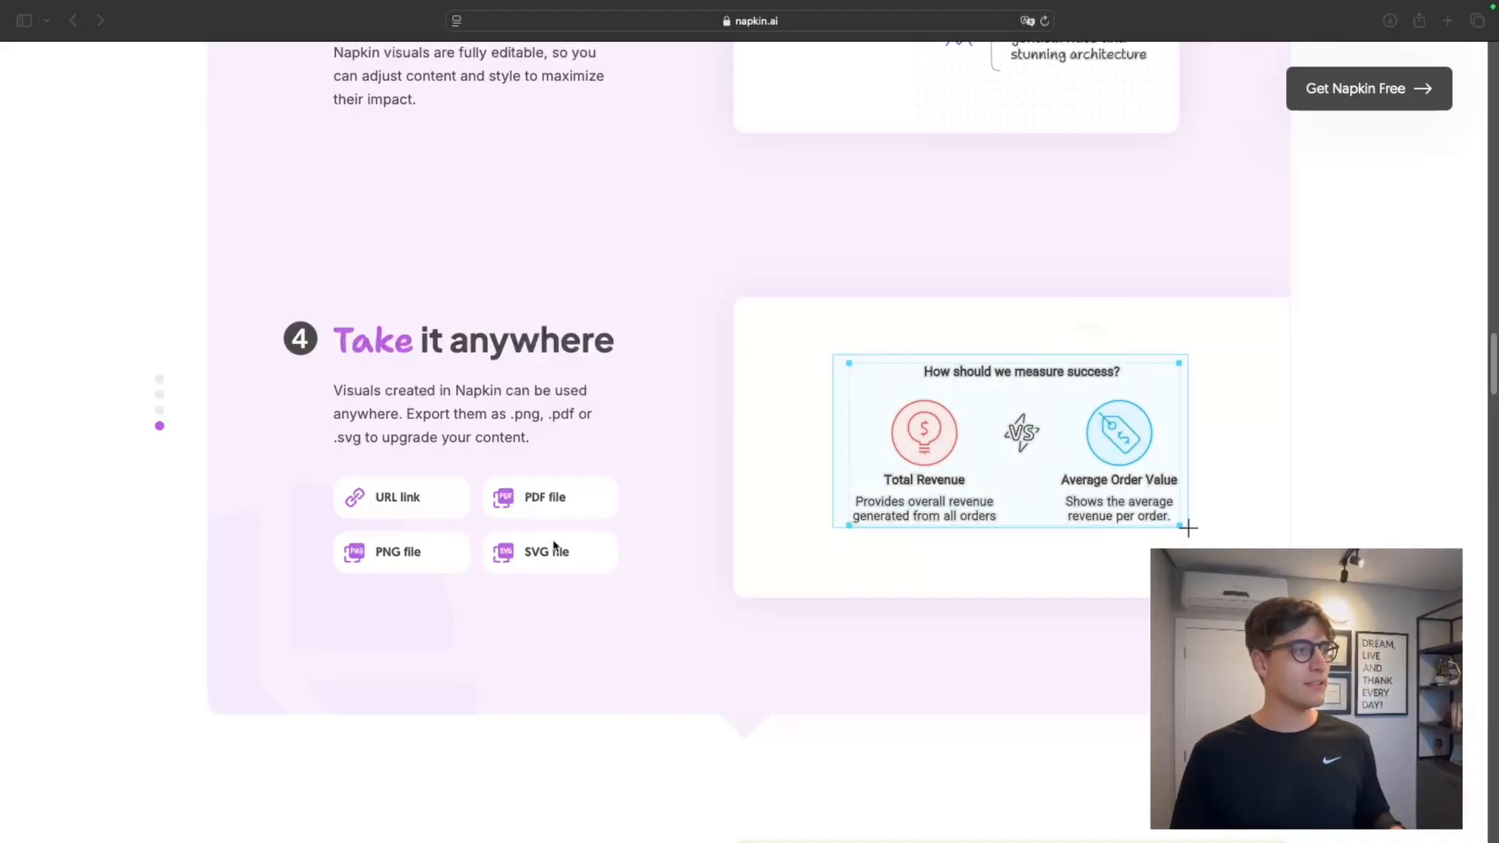
pyautogui.scroll(-4, 697, 528)
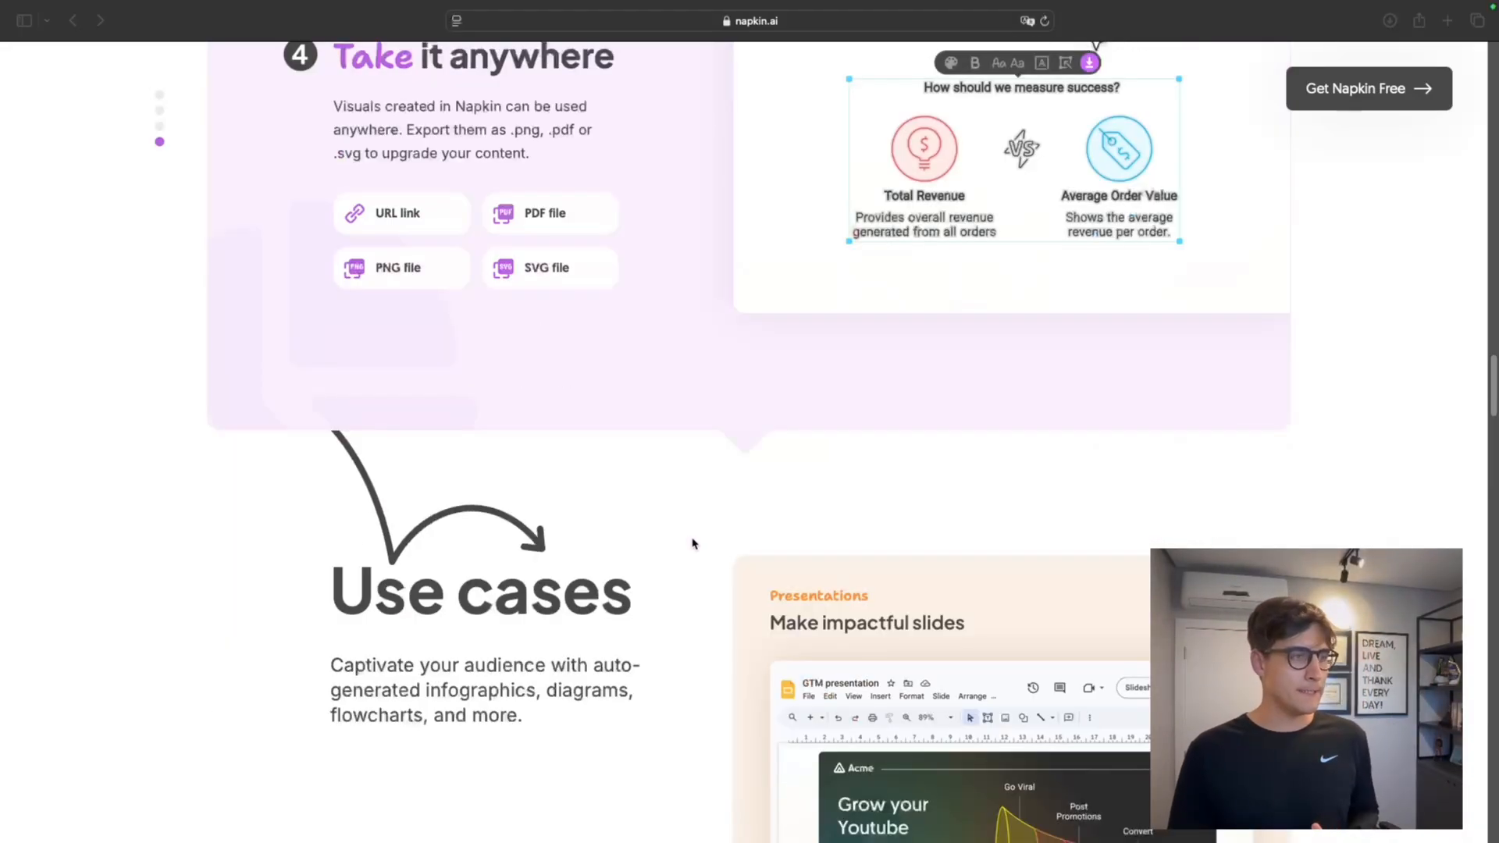
pyautogui.scroll(-5, 666, 525)
pyautogui.scroll(-8, 654, 534)
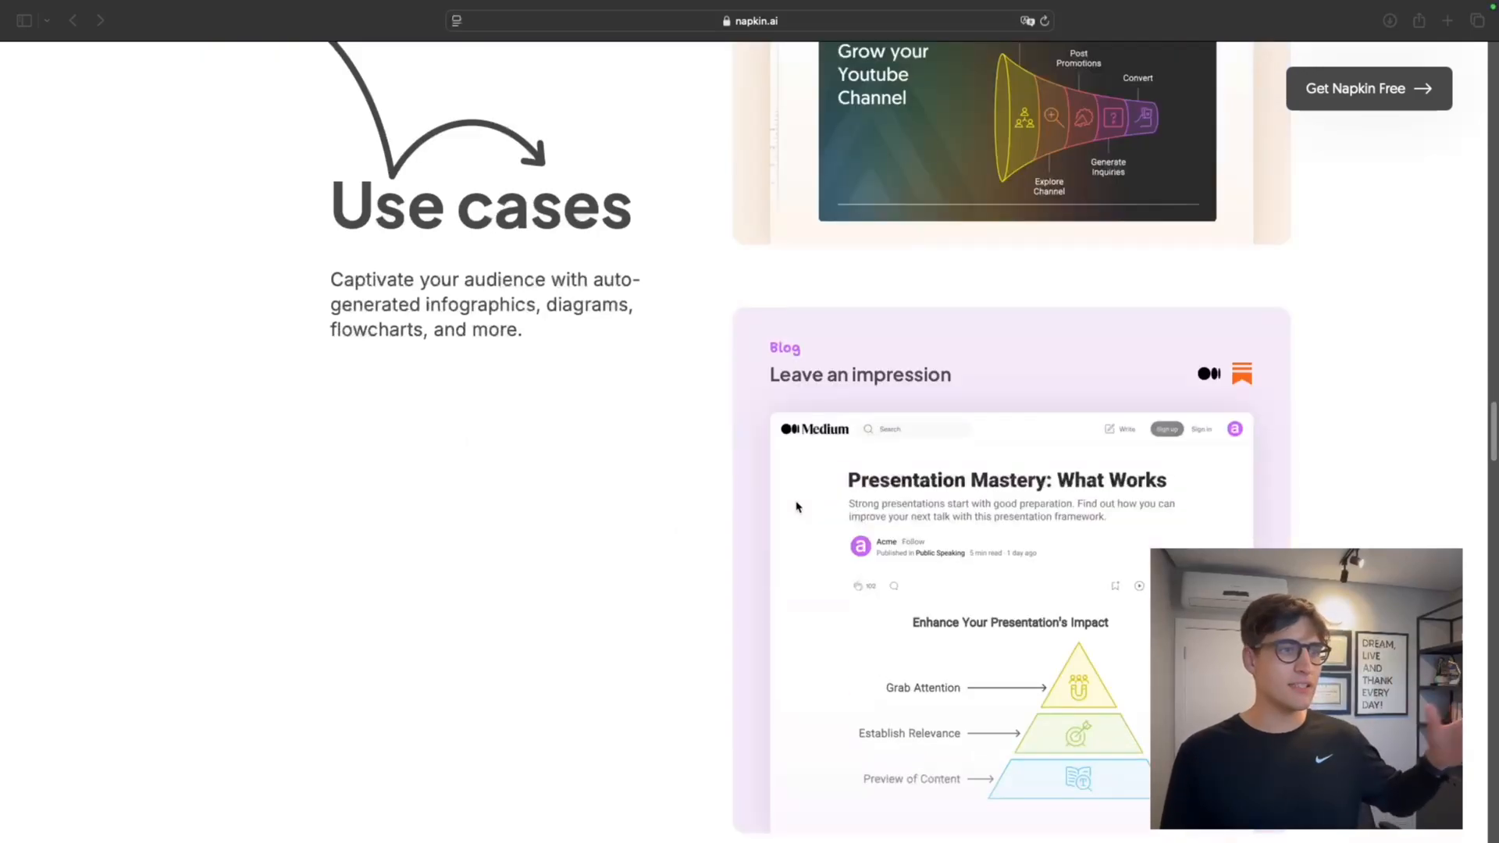
pyautogui.scroll(-2, 778, 512)
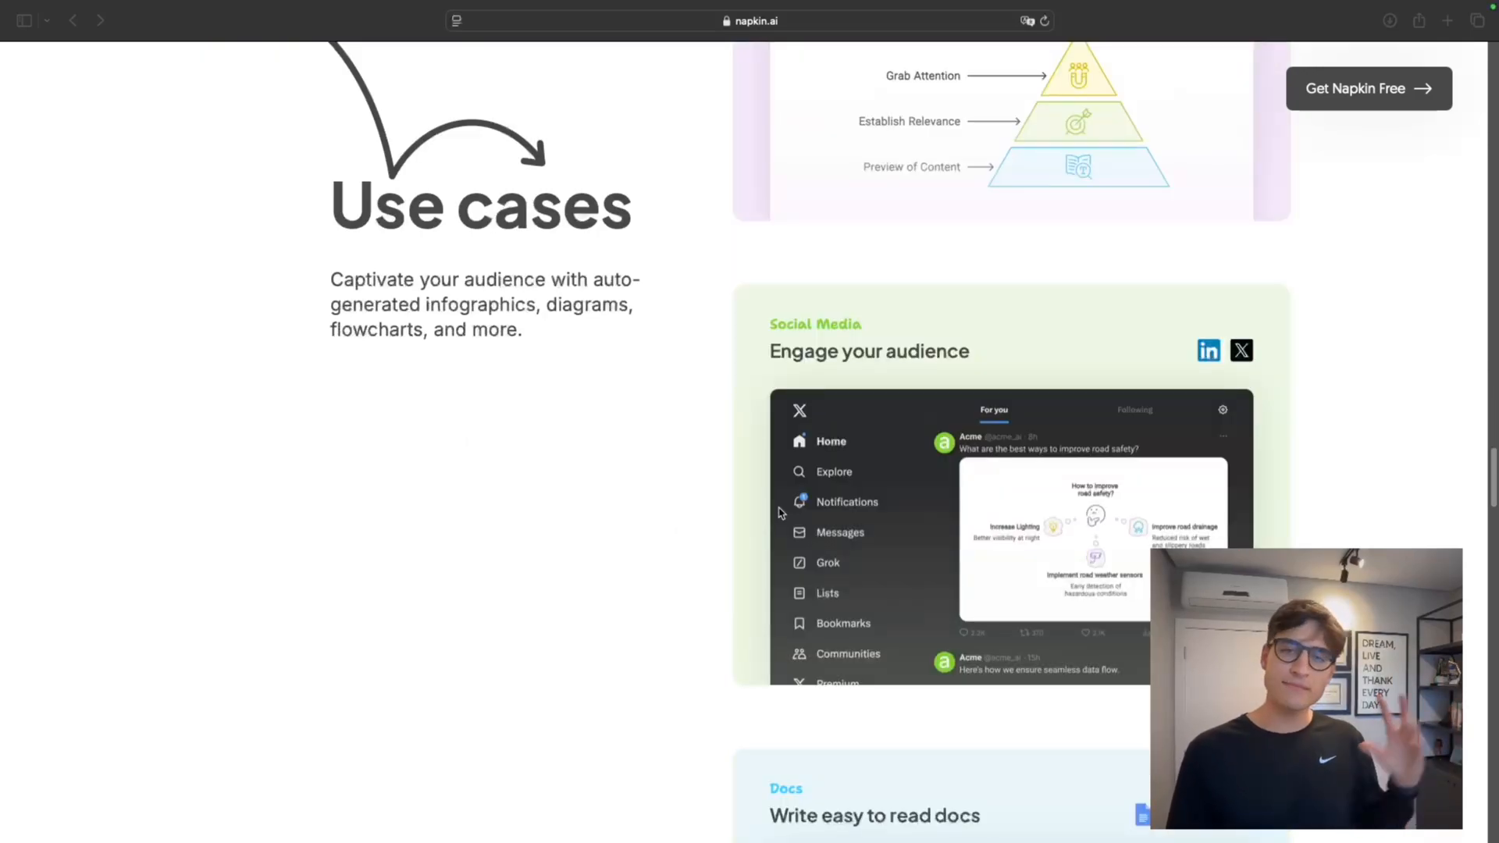
pyautogui.scroll(-15, 785, 507)
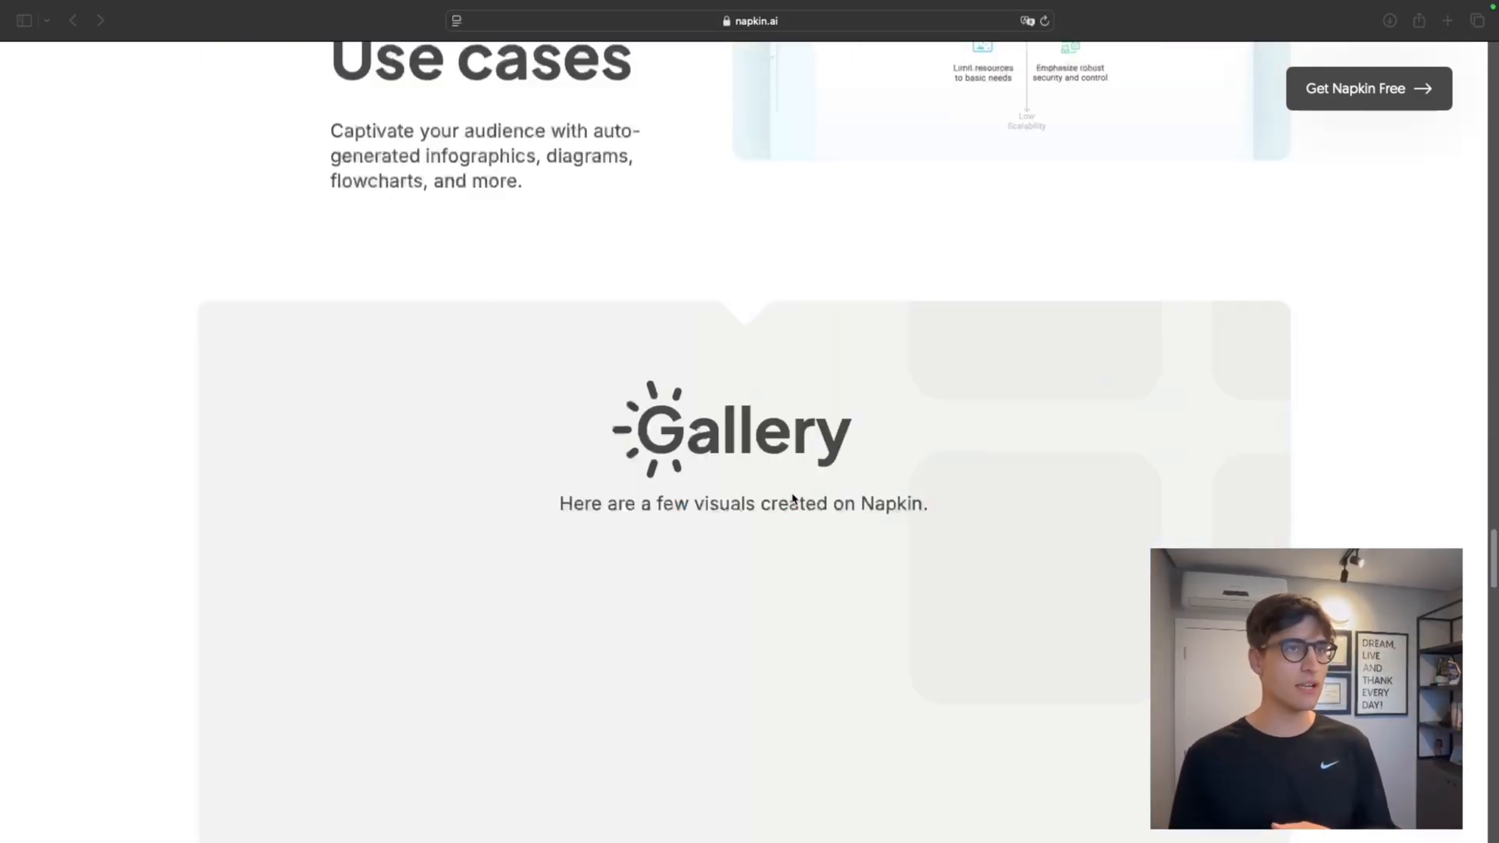
pyautogui.scroll(-12, 781, 500)
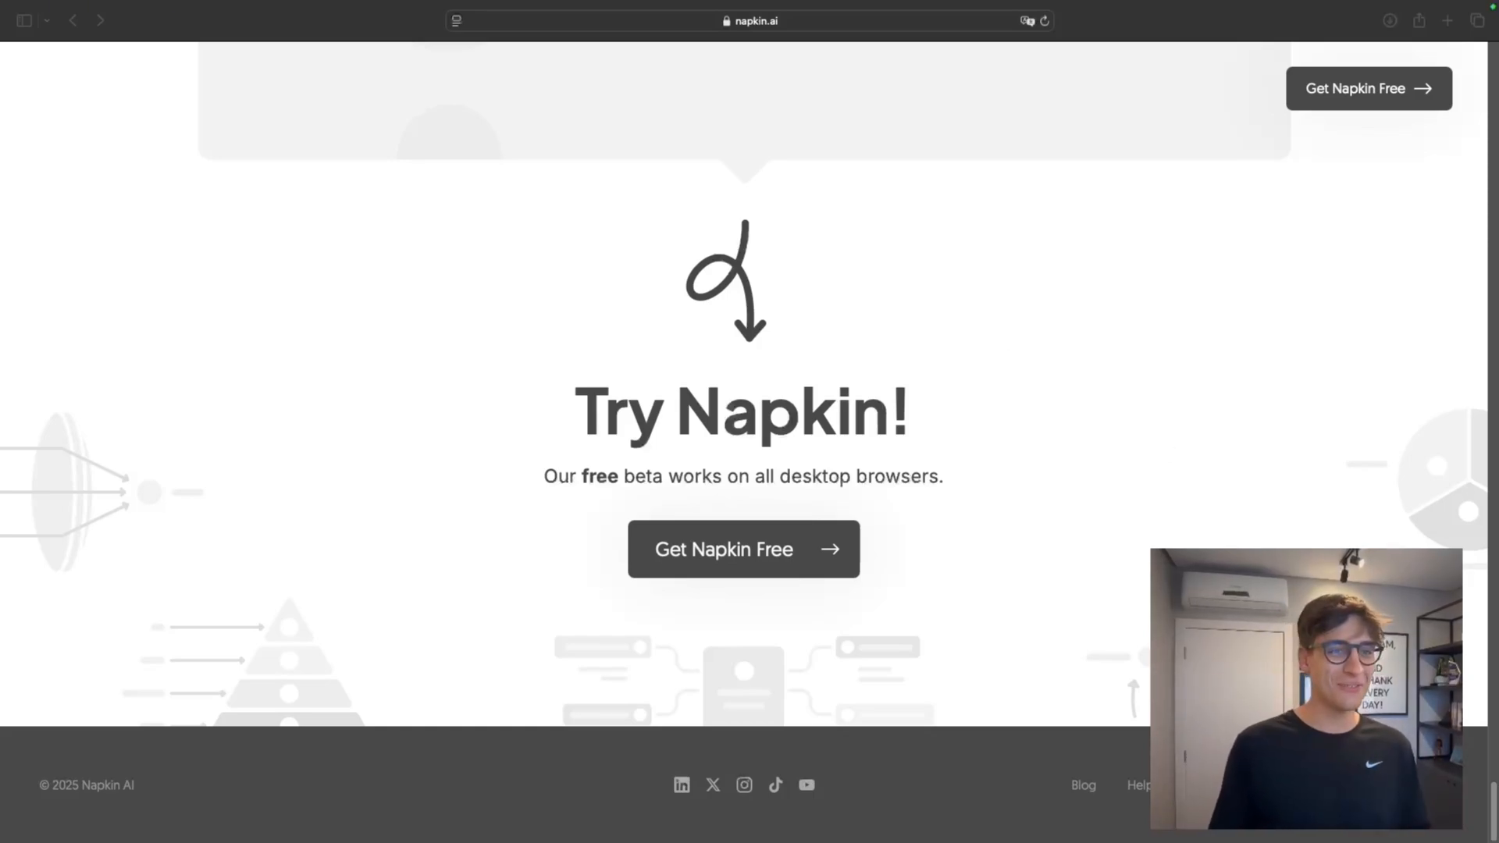
# Sign in to Napkin and open the saved napkin "A jornada da Inteligência Artificial" from the library
pyautogui.scroll(20, 1438, 512)
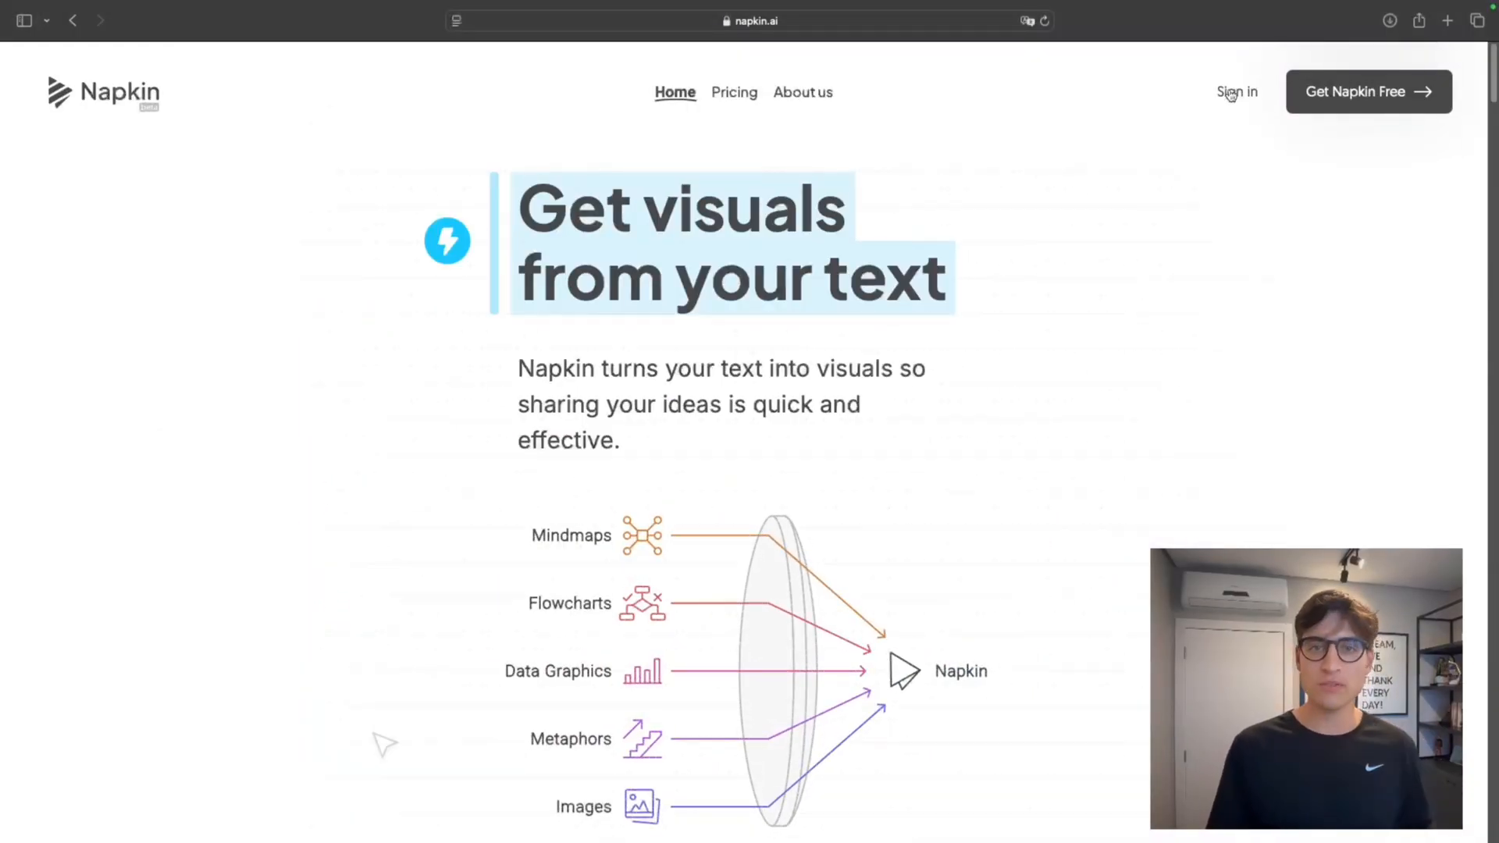
pyautogui.click(1230, 95)
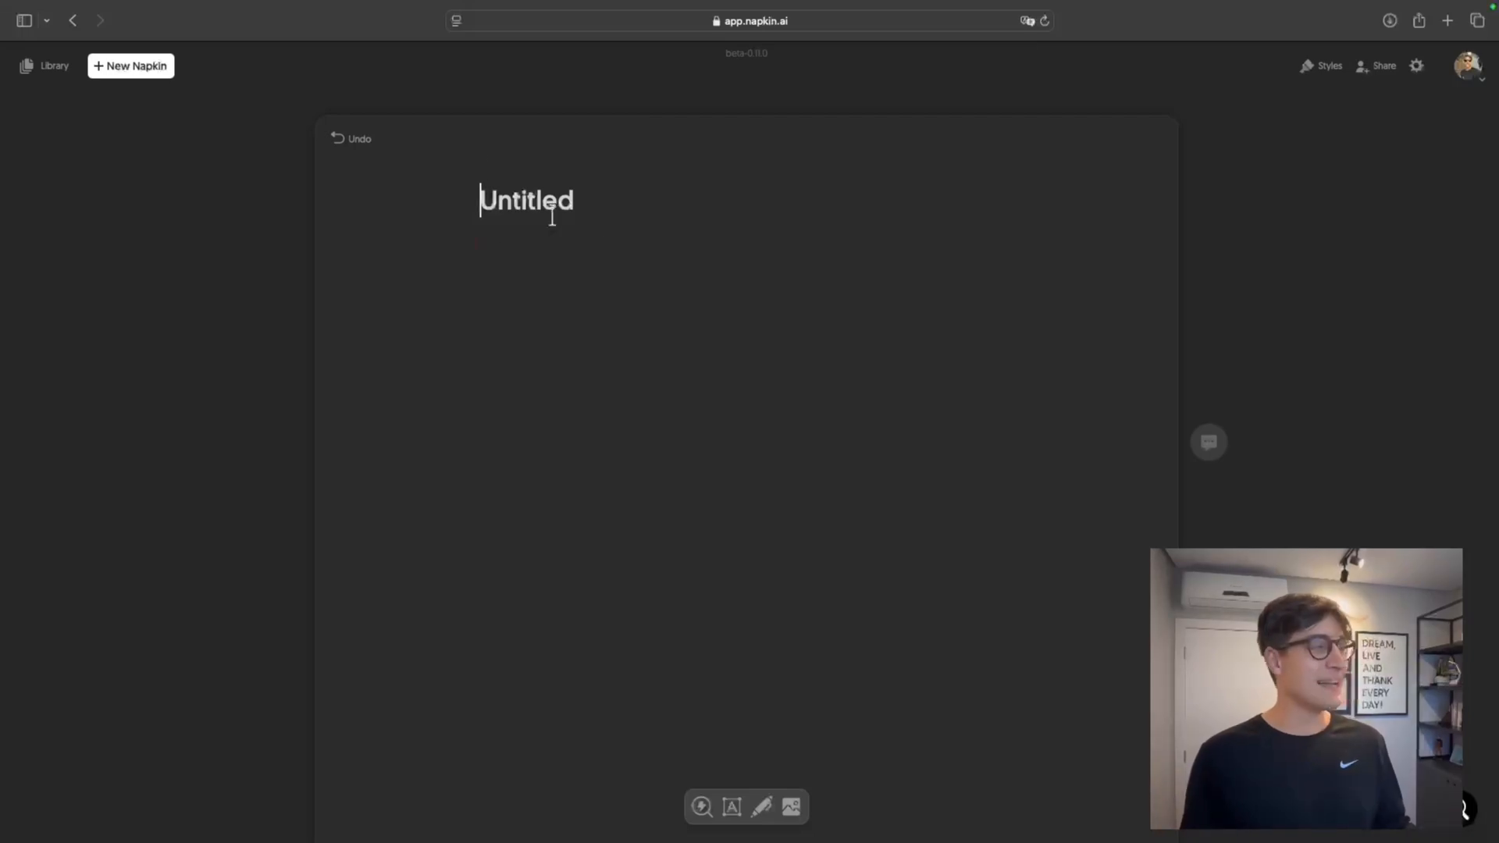
pyautogui.click(55, 68)
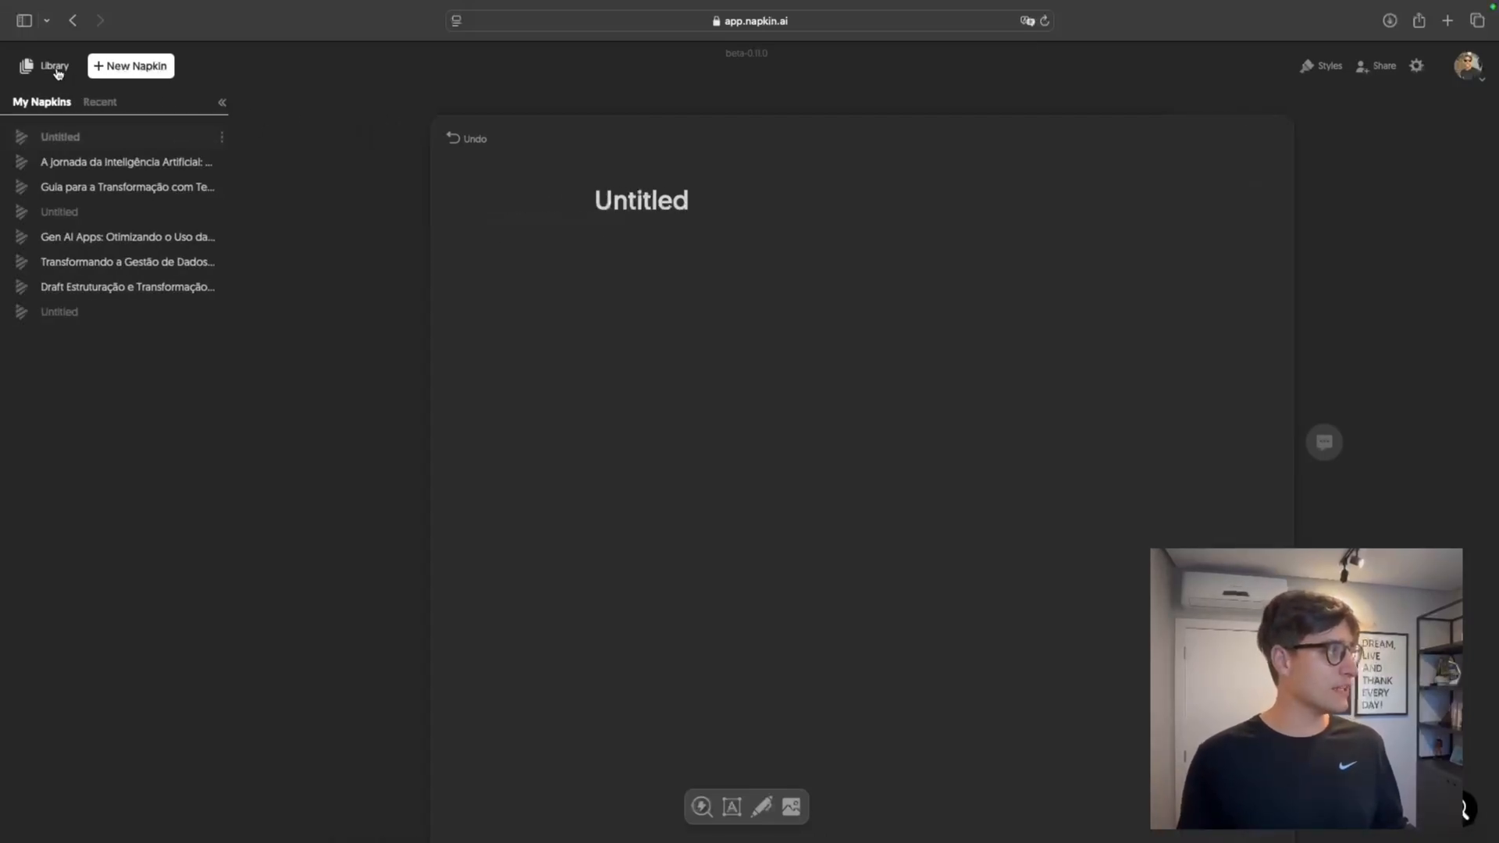
pyautogui.click(72, 161)
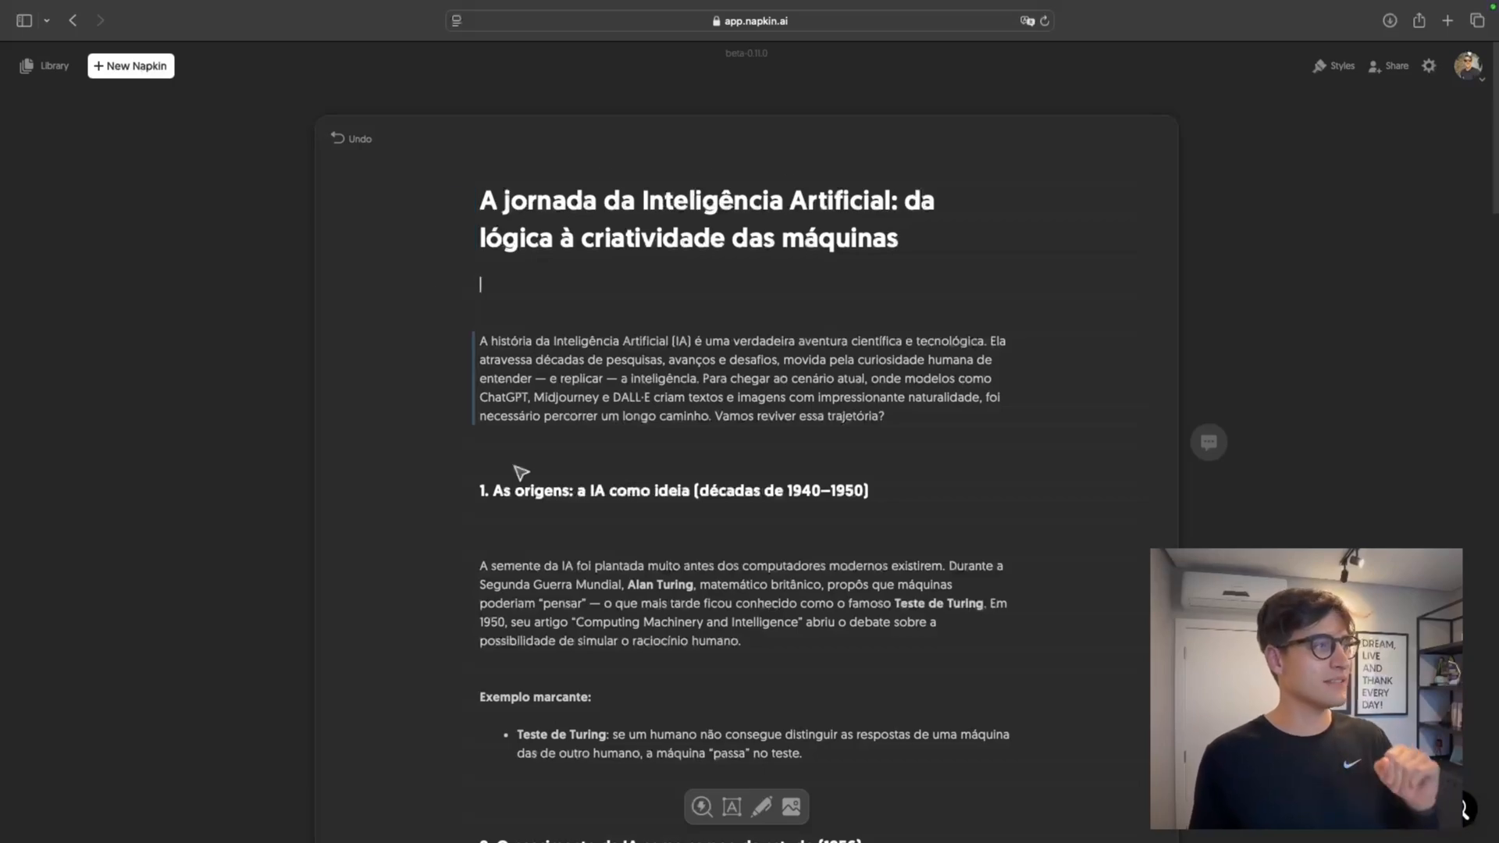
# Read through the napkin's sections on AI history, from the origins in the 1940s to the closing summary
pyautogui.scroll(-20, 843, 441)
pyautogui.scroll(-10, 870, 412)
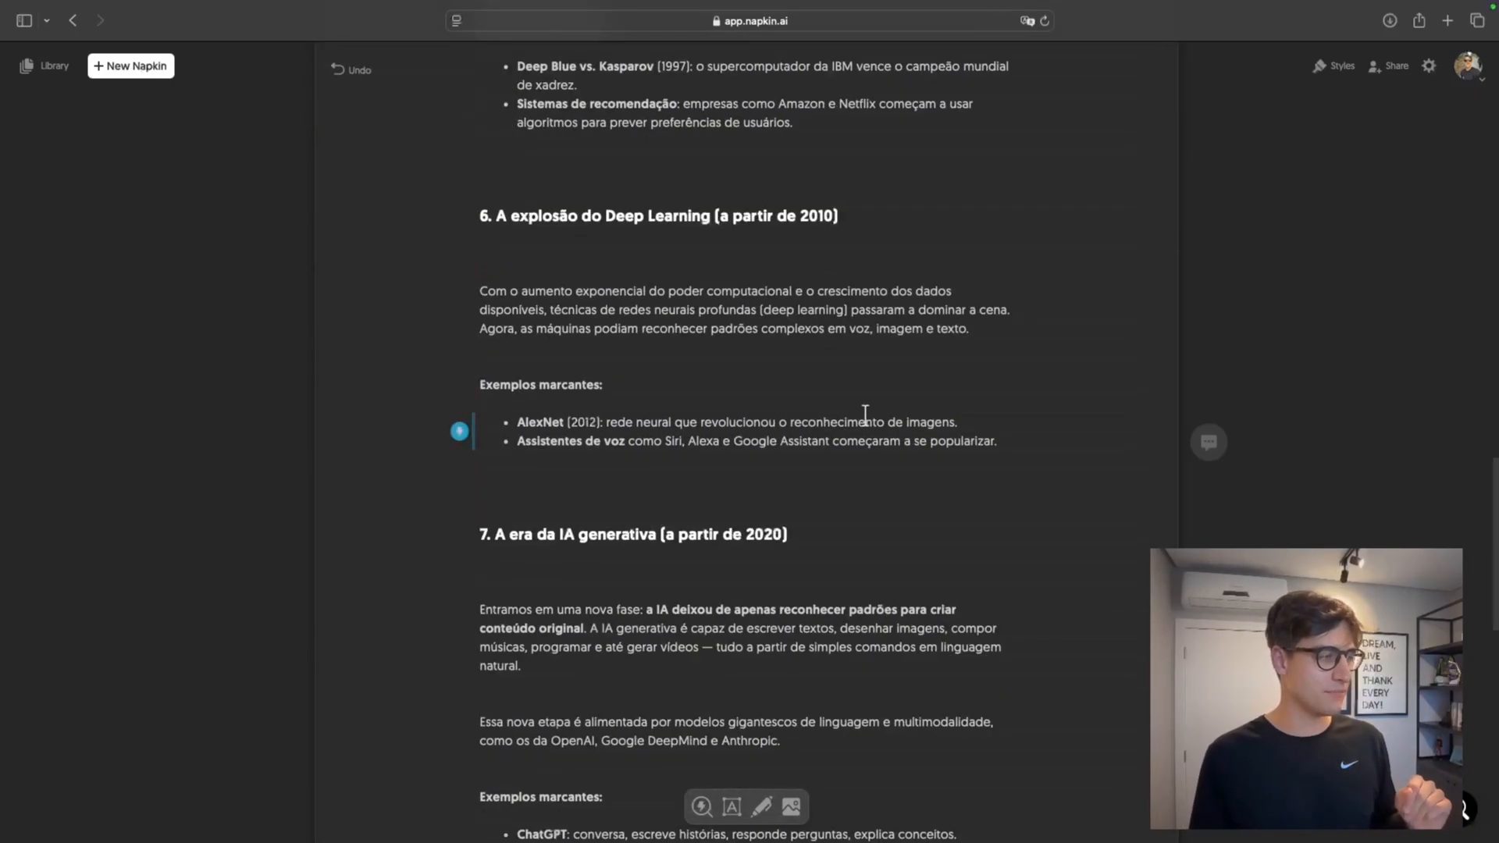
pyautogui.scroll(15, 869, 413)
pyautogui.scroll(10, 868, 416)
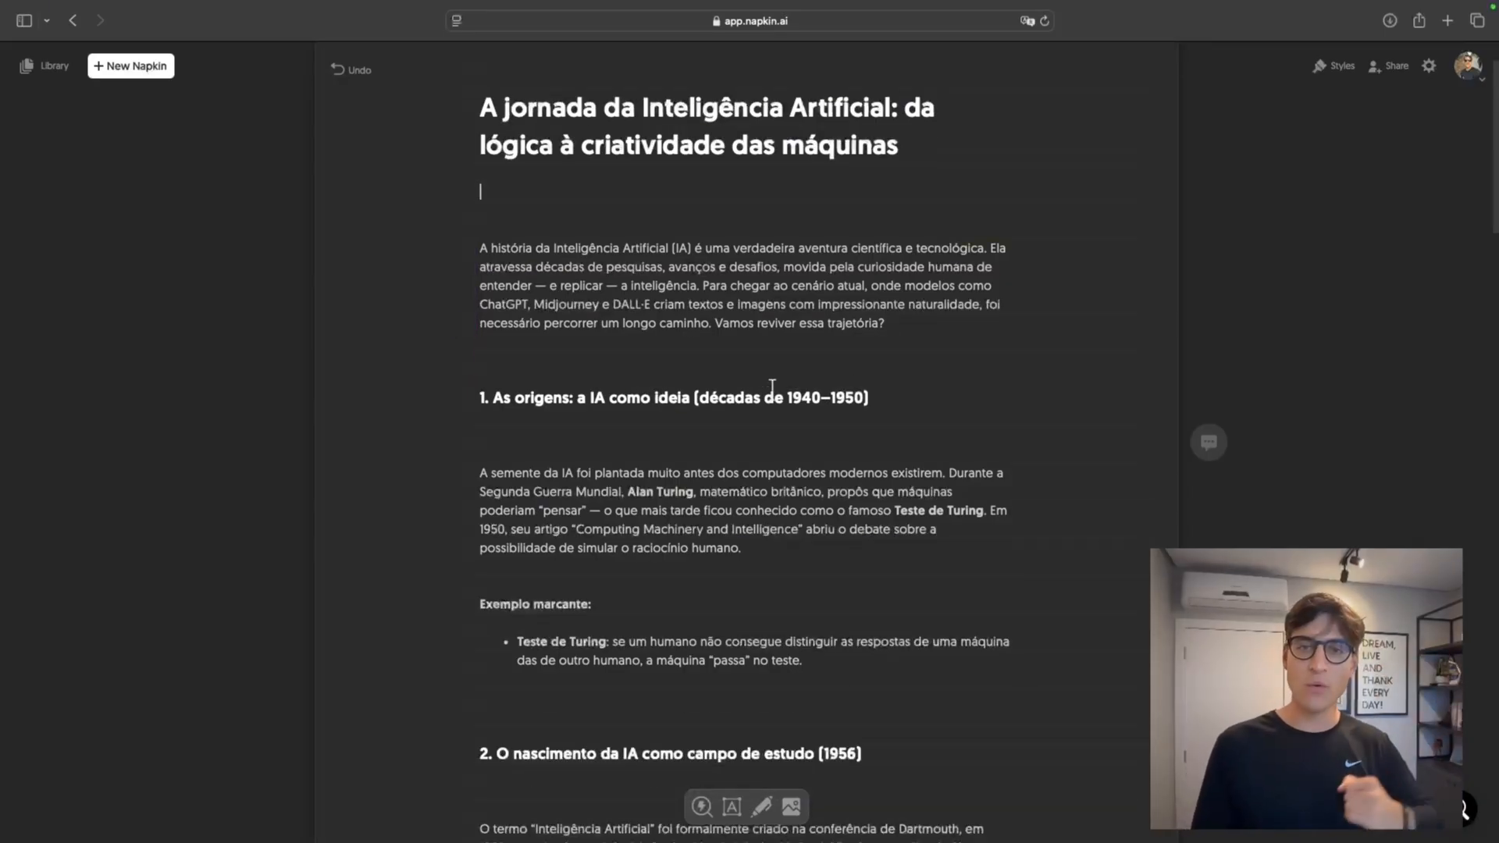
pyautogui.scroll(-20, 772, 387)
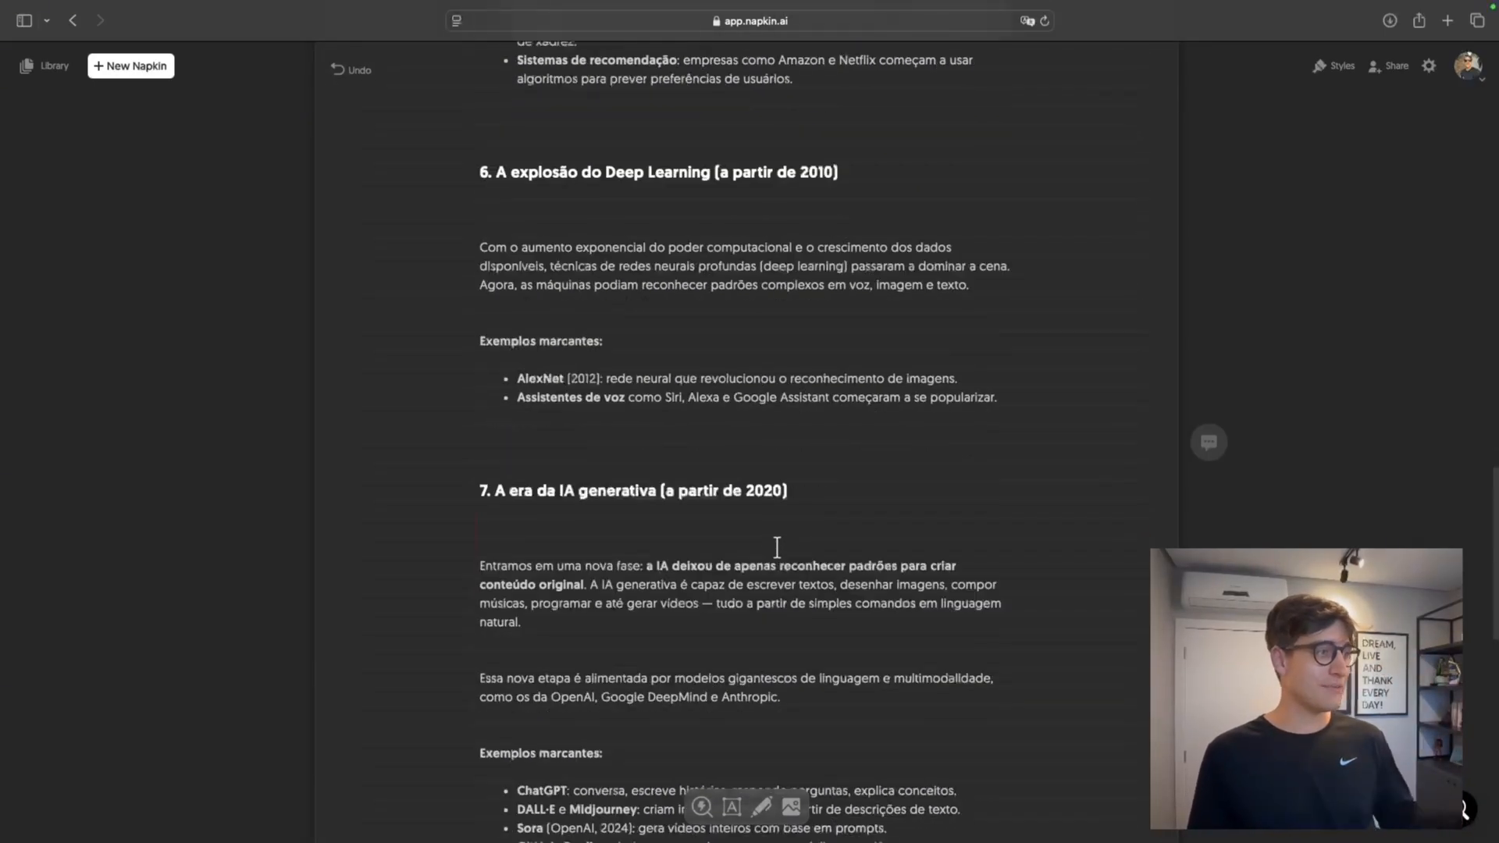
pyautogui.scroll(-5, 777, 547)
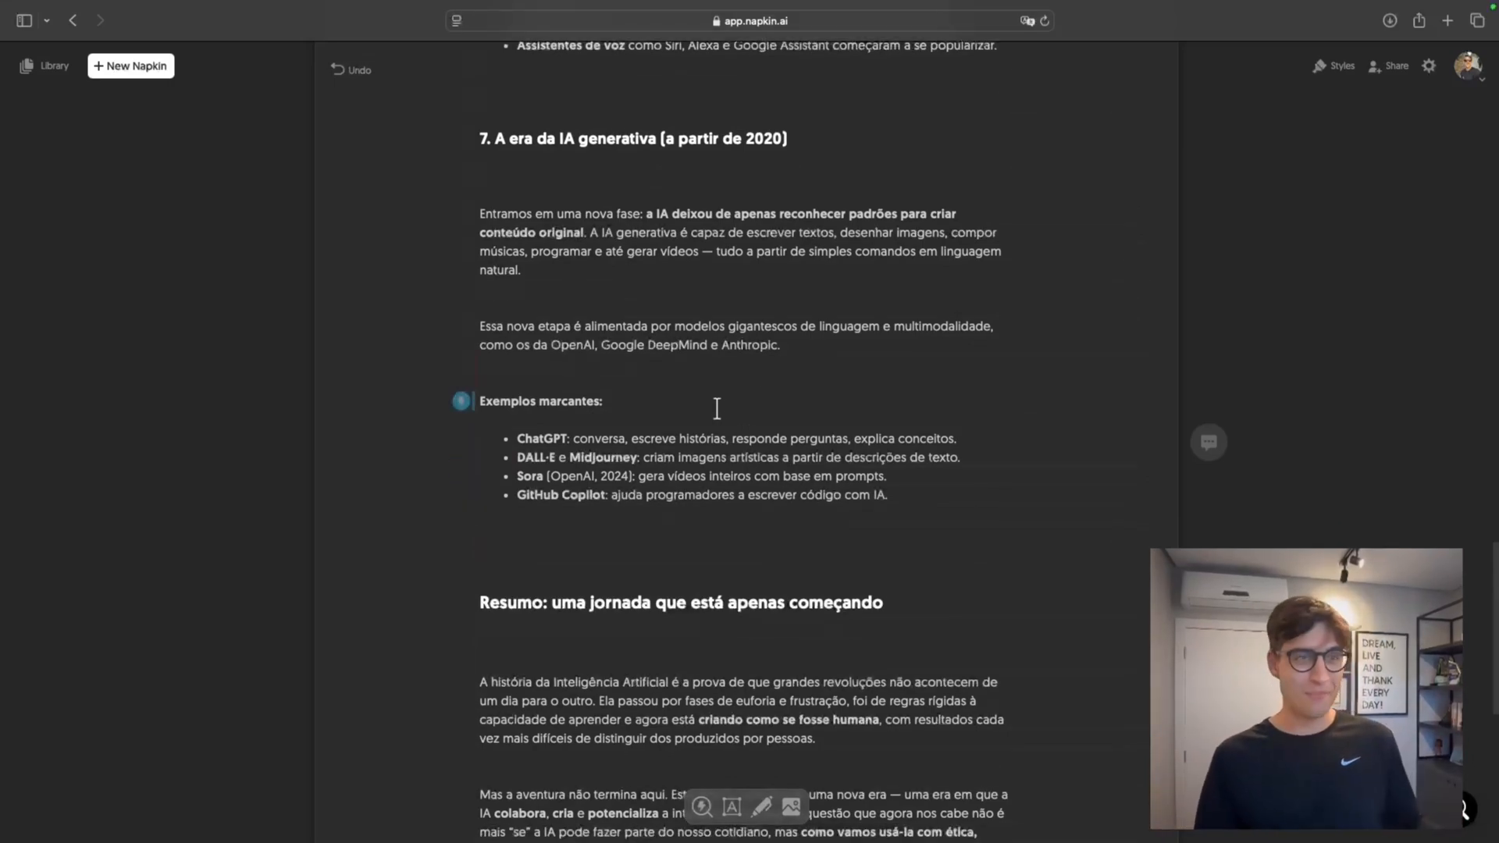
pyautogui.scroll(20, 830, 398)
pyautogui.scroll(15, 839, 387)
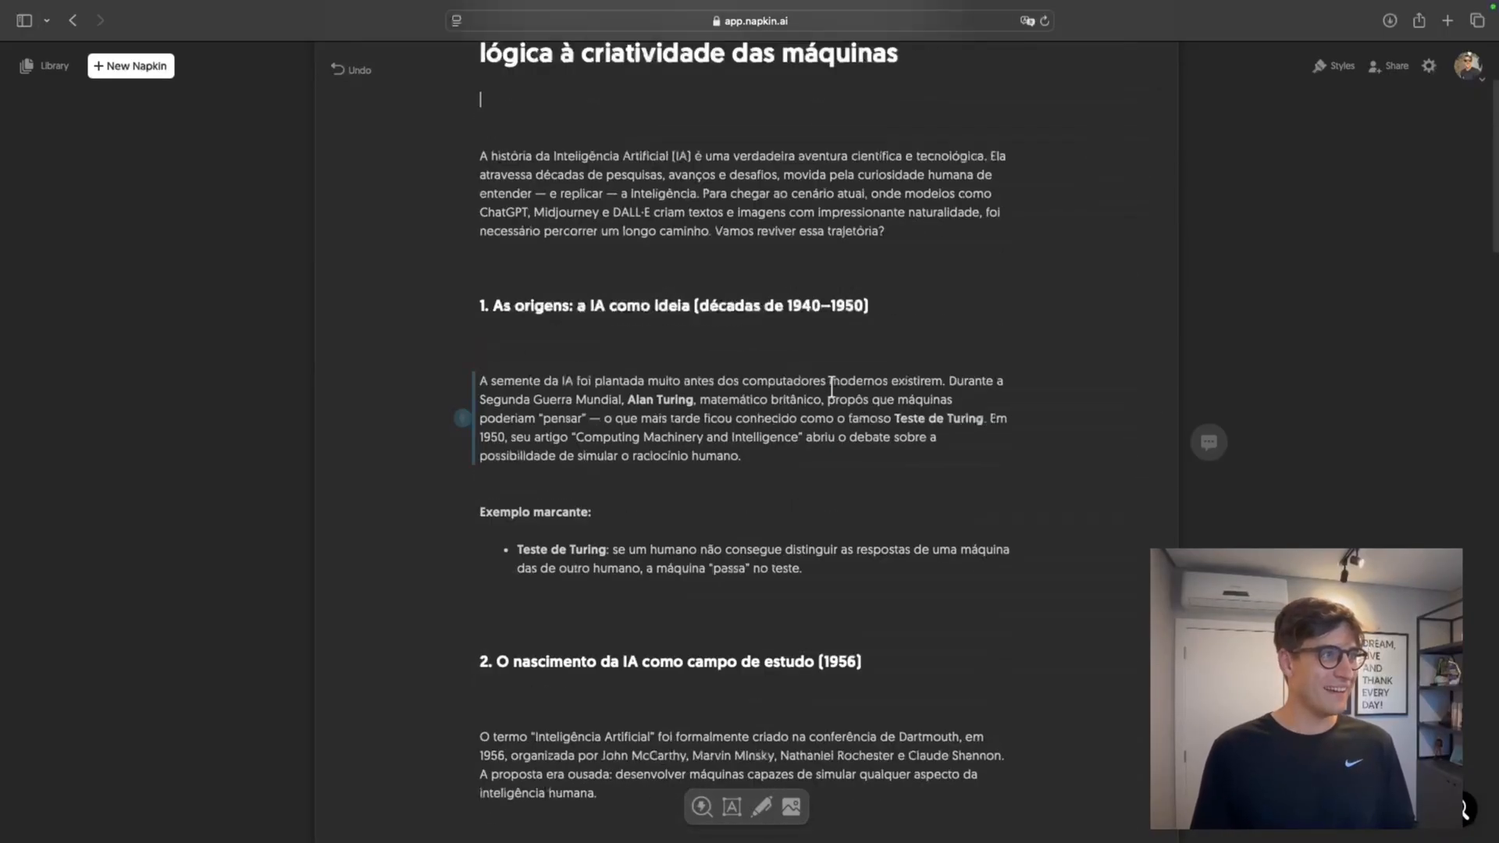
# Generate visuals from the introductory paragraph below the title and review the "A Jornada da IA" staircase diagram
pyautogui.scroll(2, 831, 387)
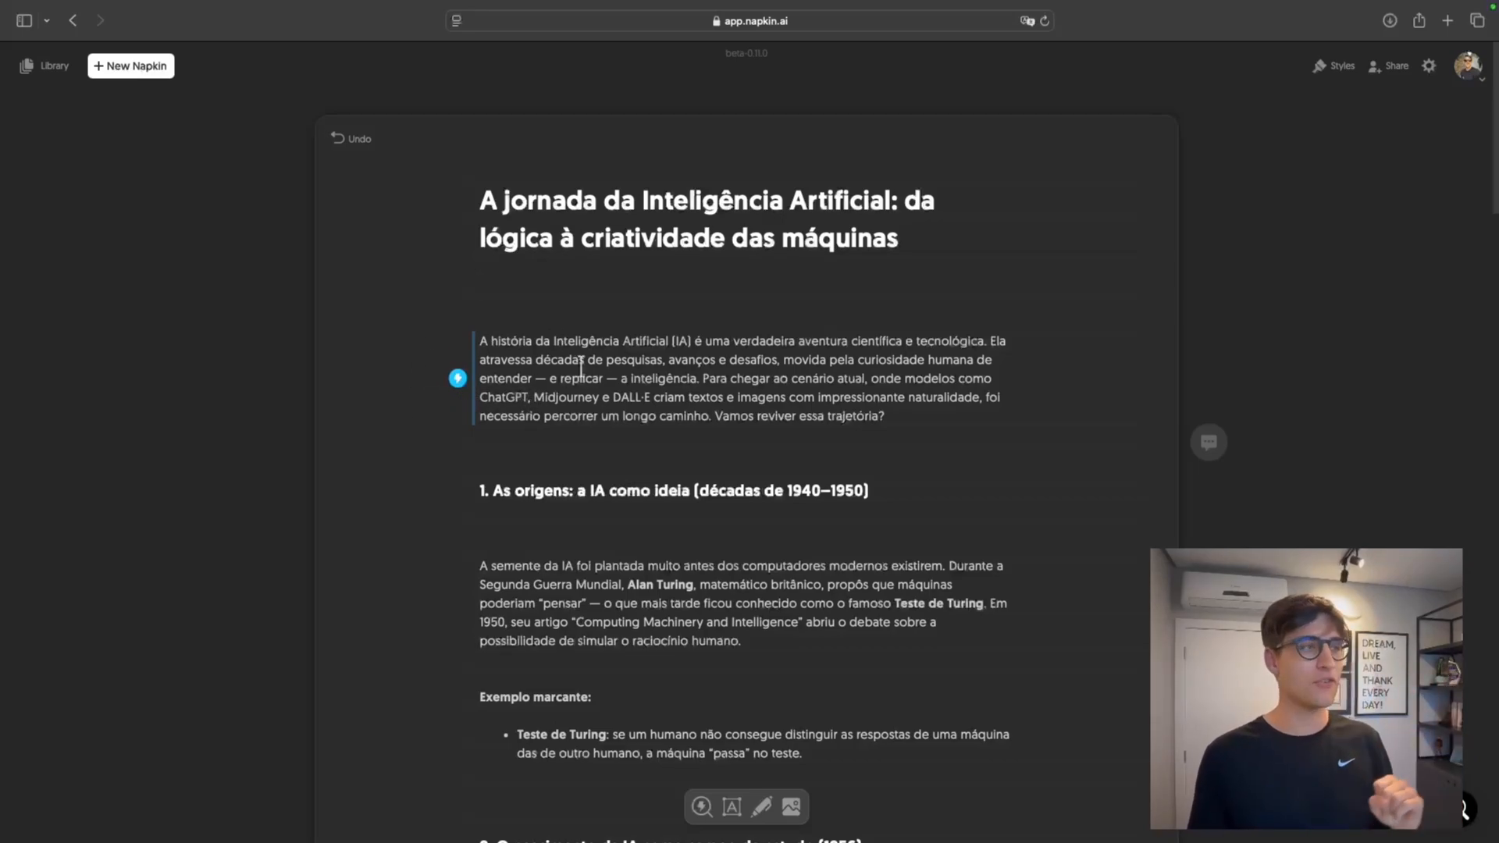
pyautogui.click(458, 380)
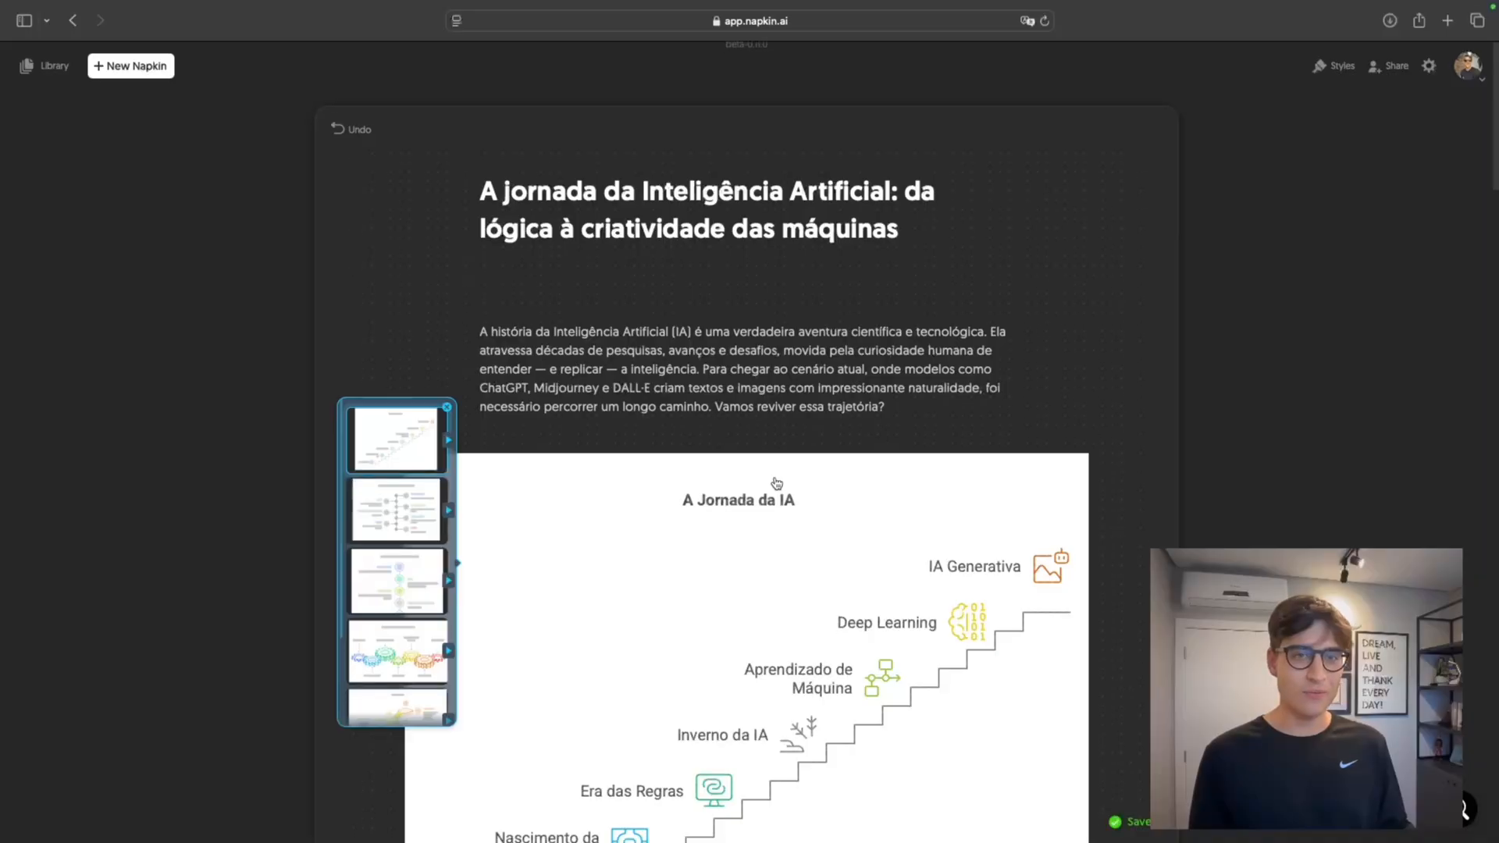
pyautogui.scroll(-5, 773, 484)
pyautogui.scroll(3, 731, 460)
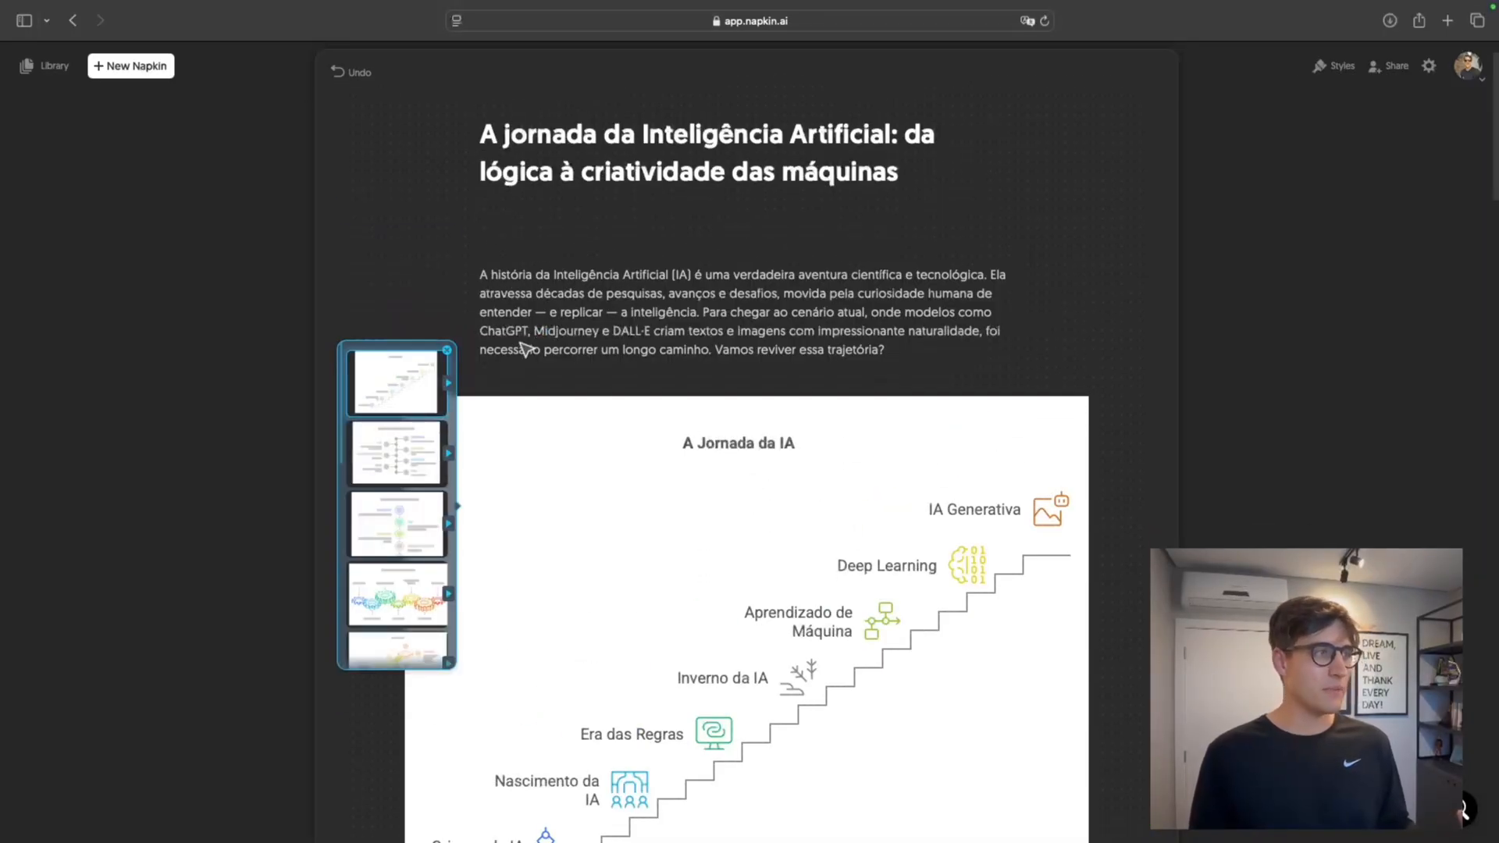
pyautogui.scroll(-4, 815, 465)
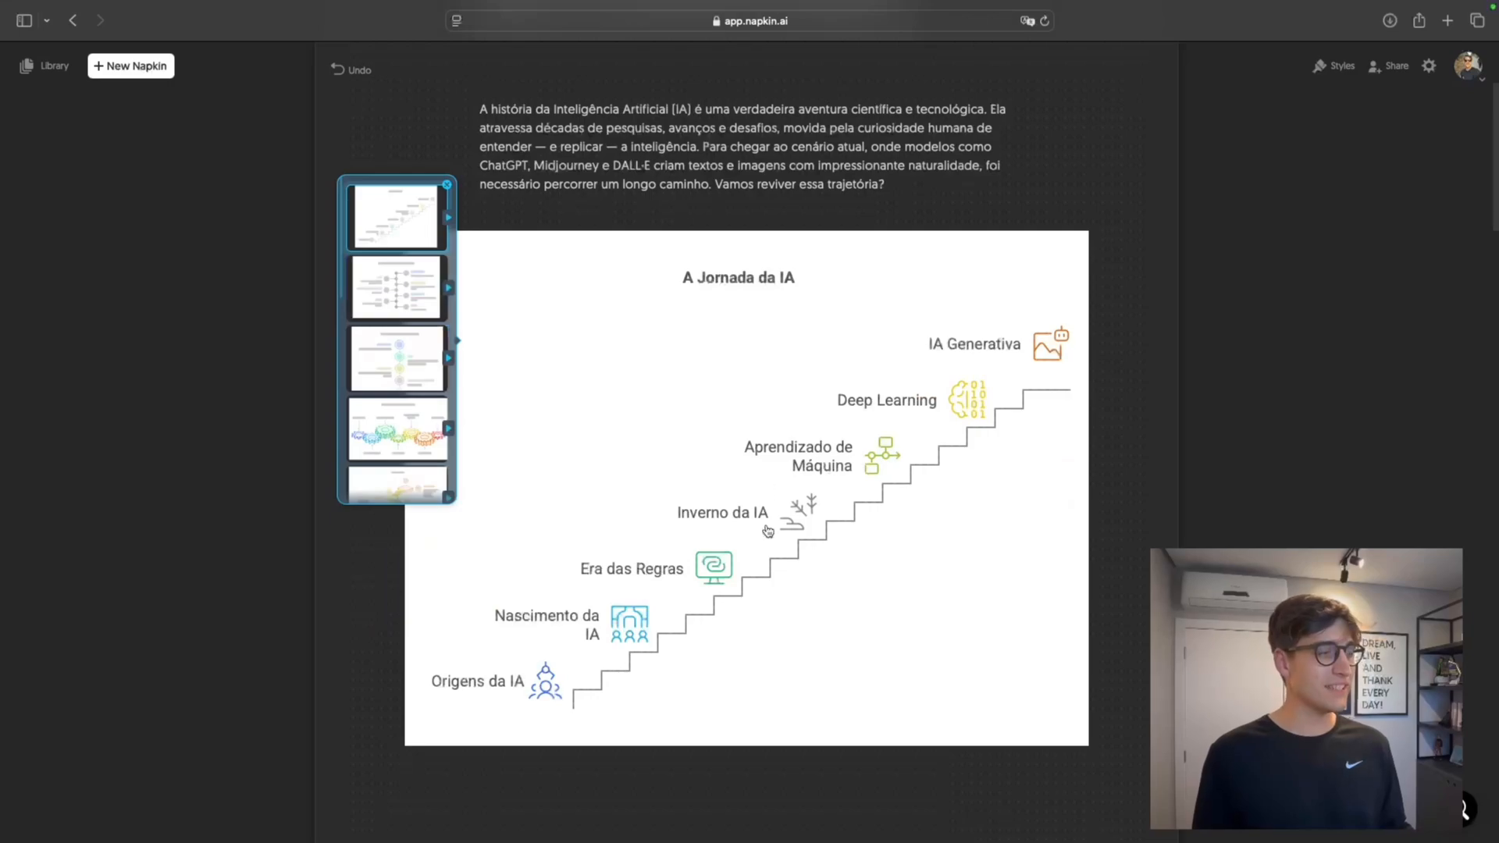
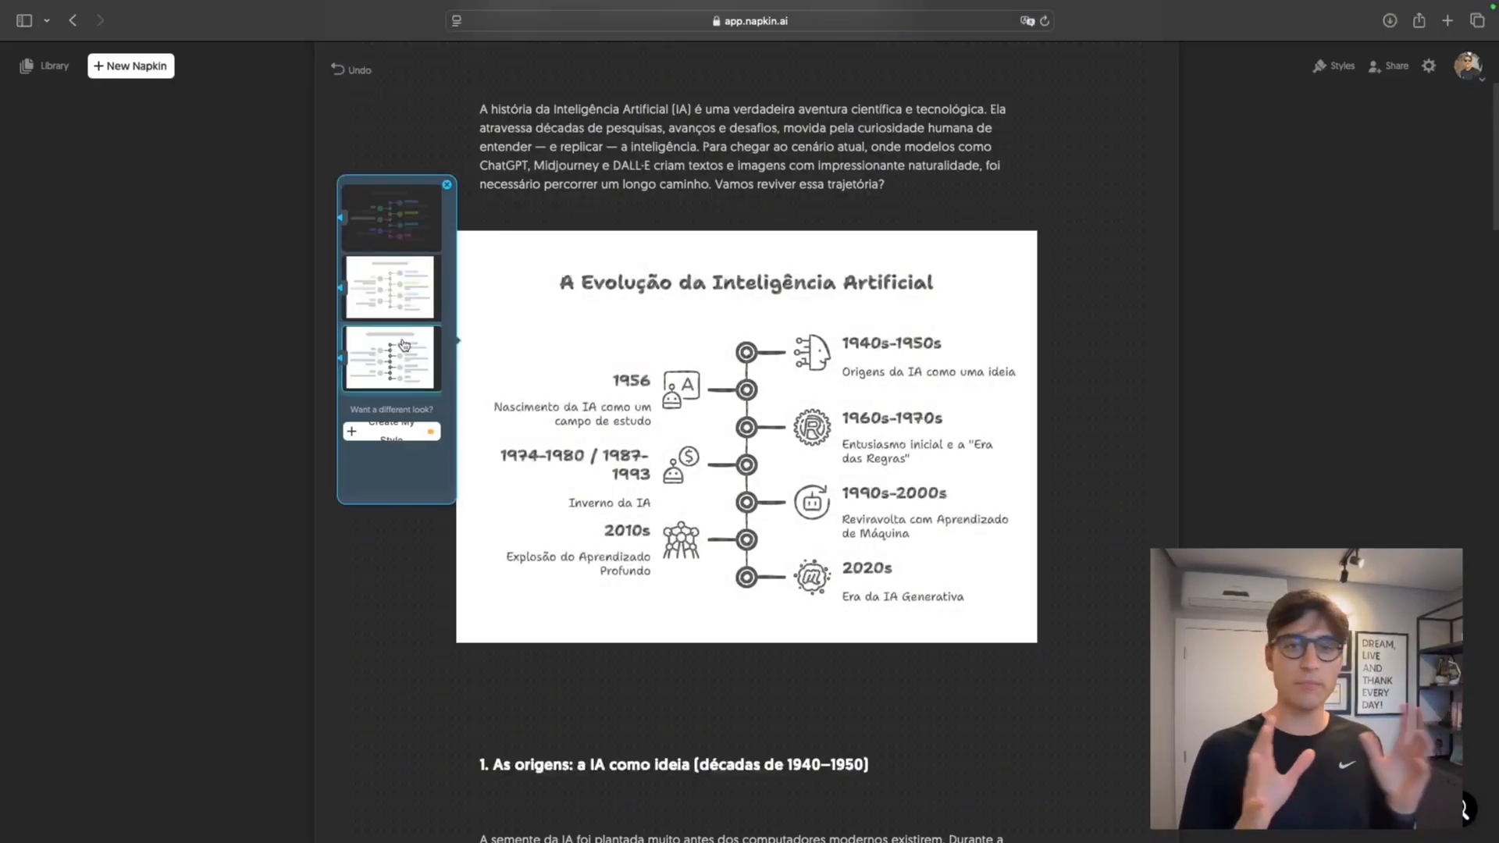
# Apply the multicolor light style to the "A Evolução da Inteligência Artificial" timeline and keep it below the introductory paragraph
pyautogui.scroll(-1, 383, 403)
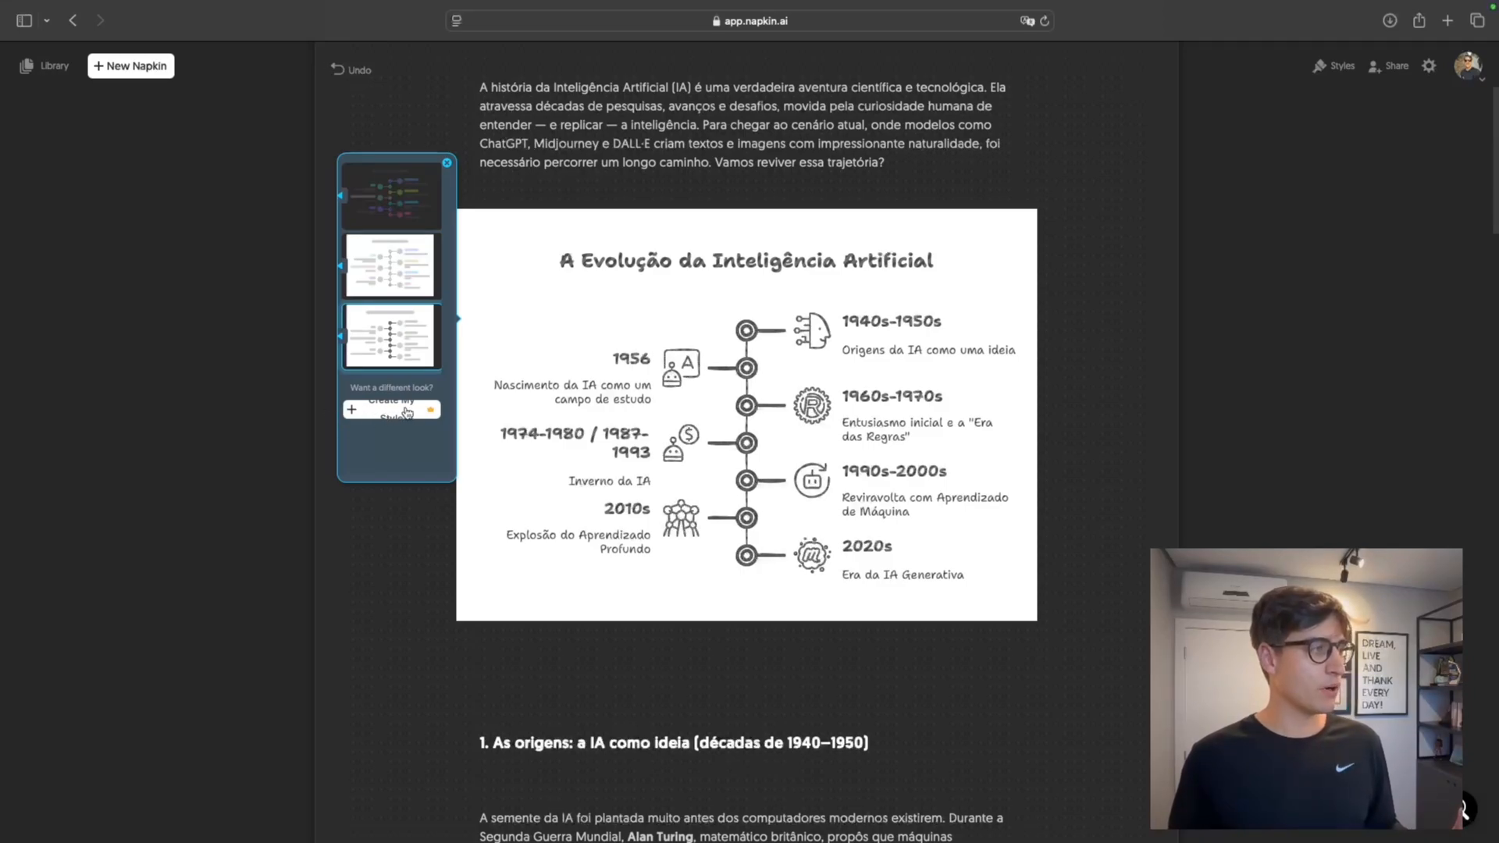
pyautogui.scroll(2, 391, 257)
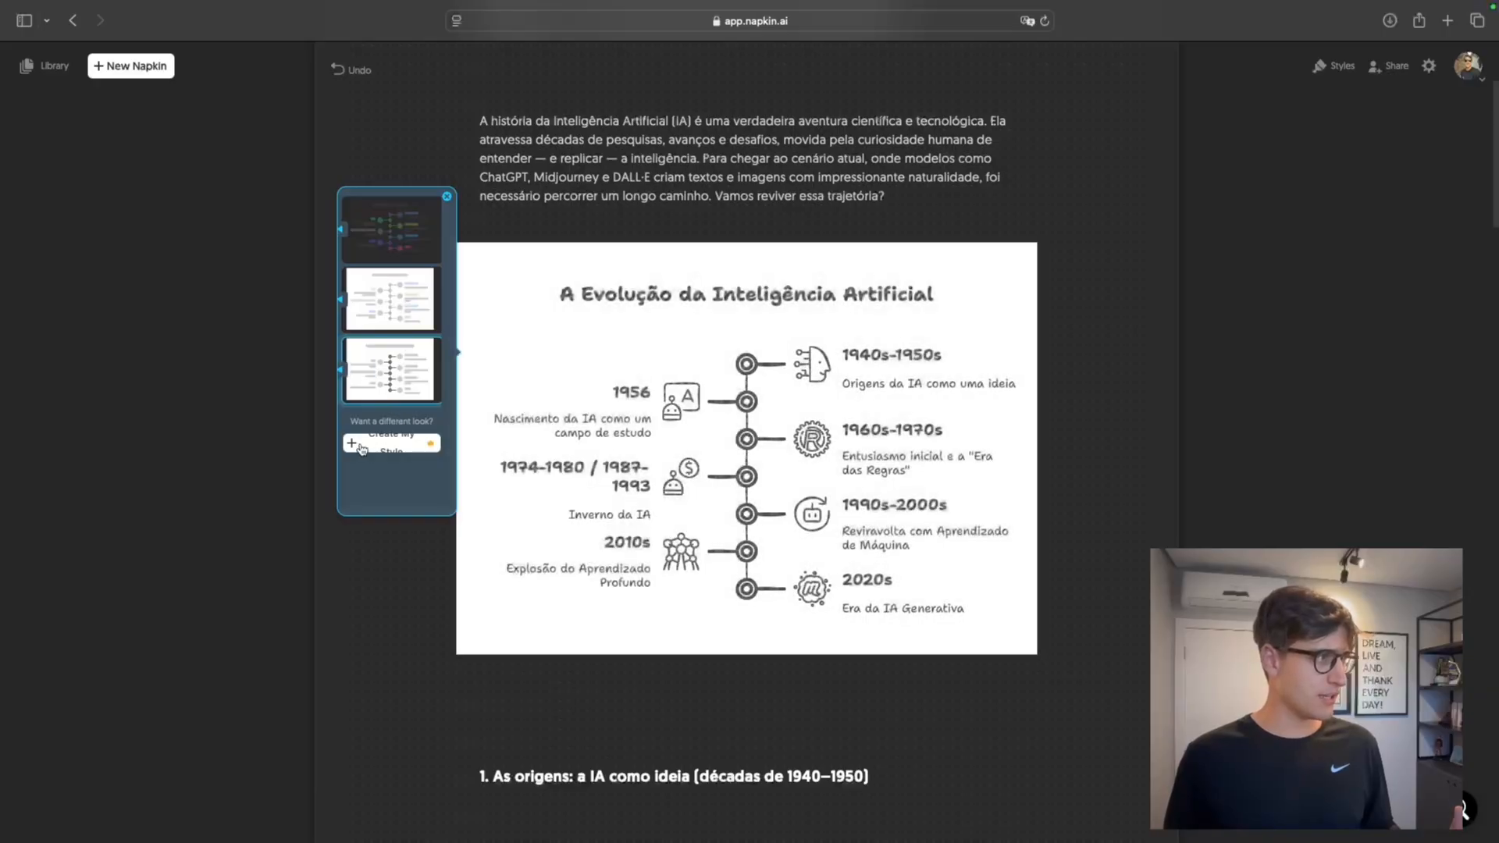
pyautogui.click(362, 445)
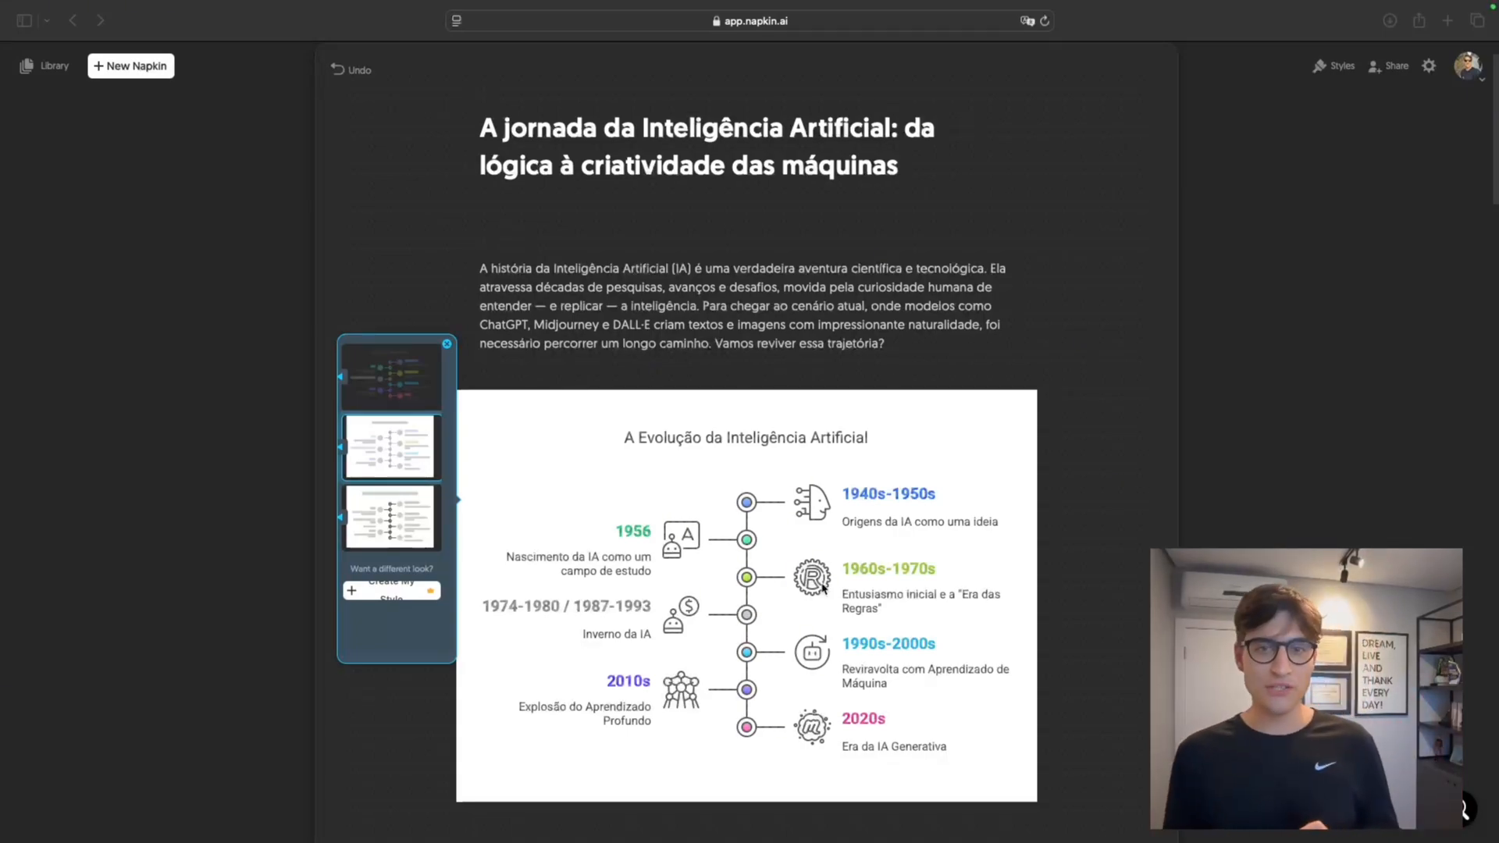
pyautogui.click(403, 454)
pyautogui.click(468, 425)
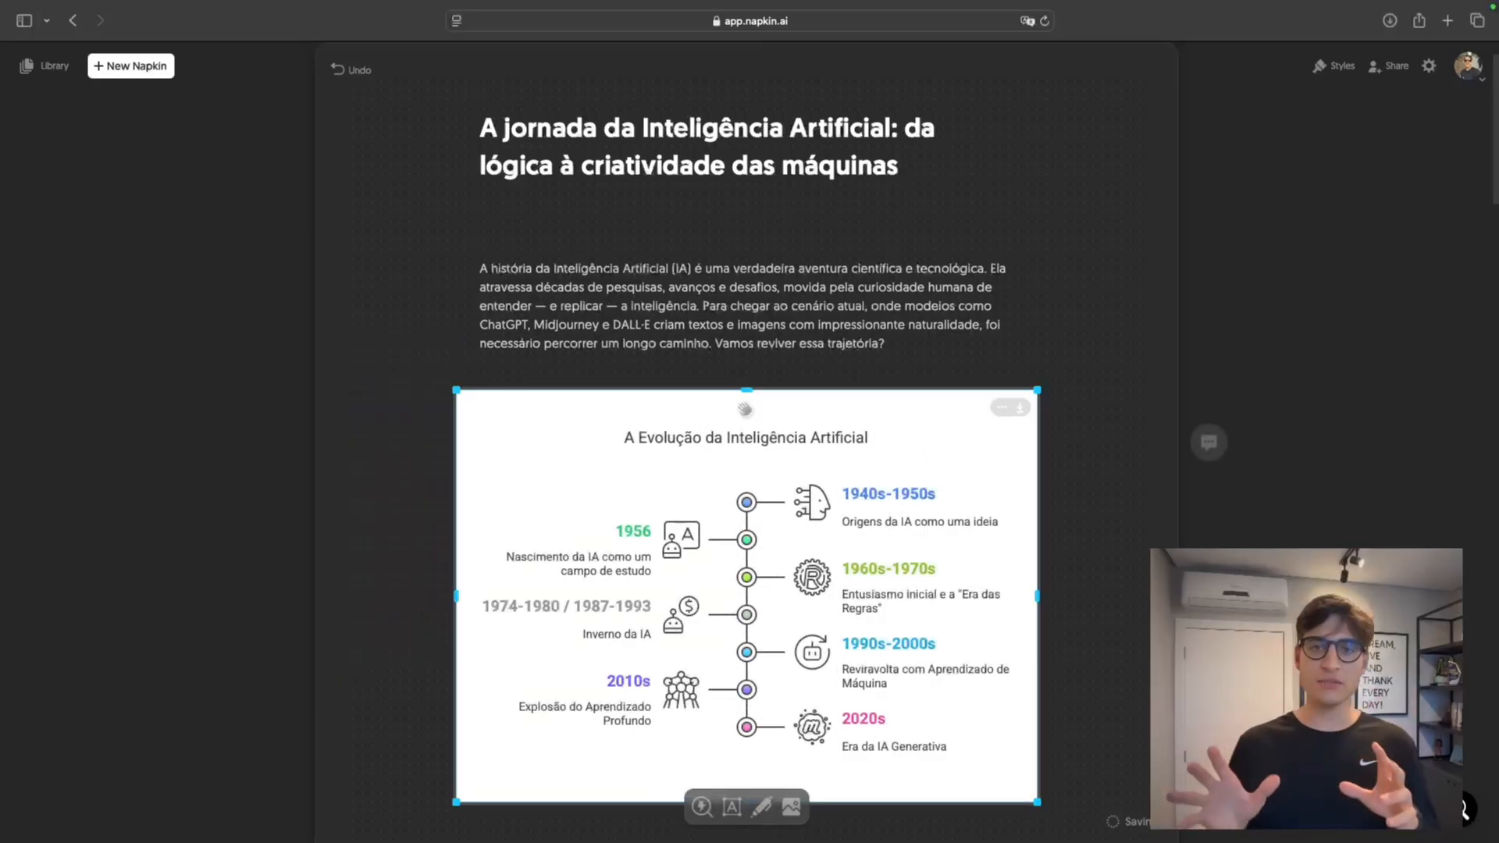
# Generate visuals from the full text of section 3 on the "Era das Regras", including its ELIZA, DENDRAL and MYCIN examples
pyautogui.scroll(-2, 906, 491)
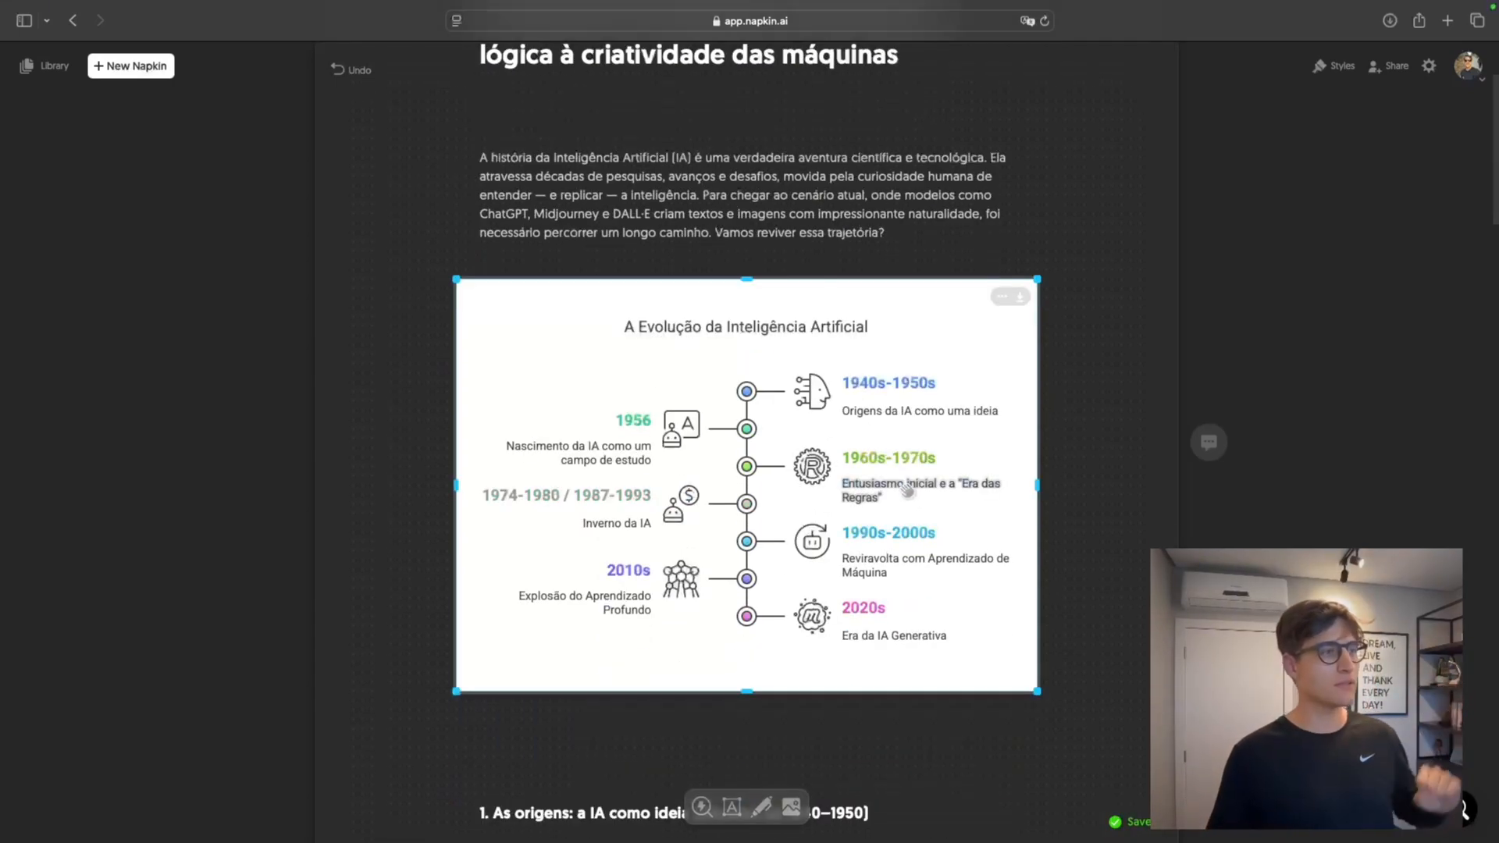
pyautogui.scroll(-10, 904, 489)
pyautogui.click(606, 388)
pyautogui.scroll(-1, 578, 515)
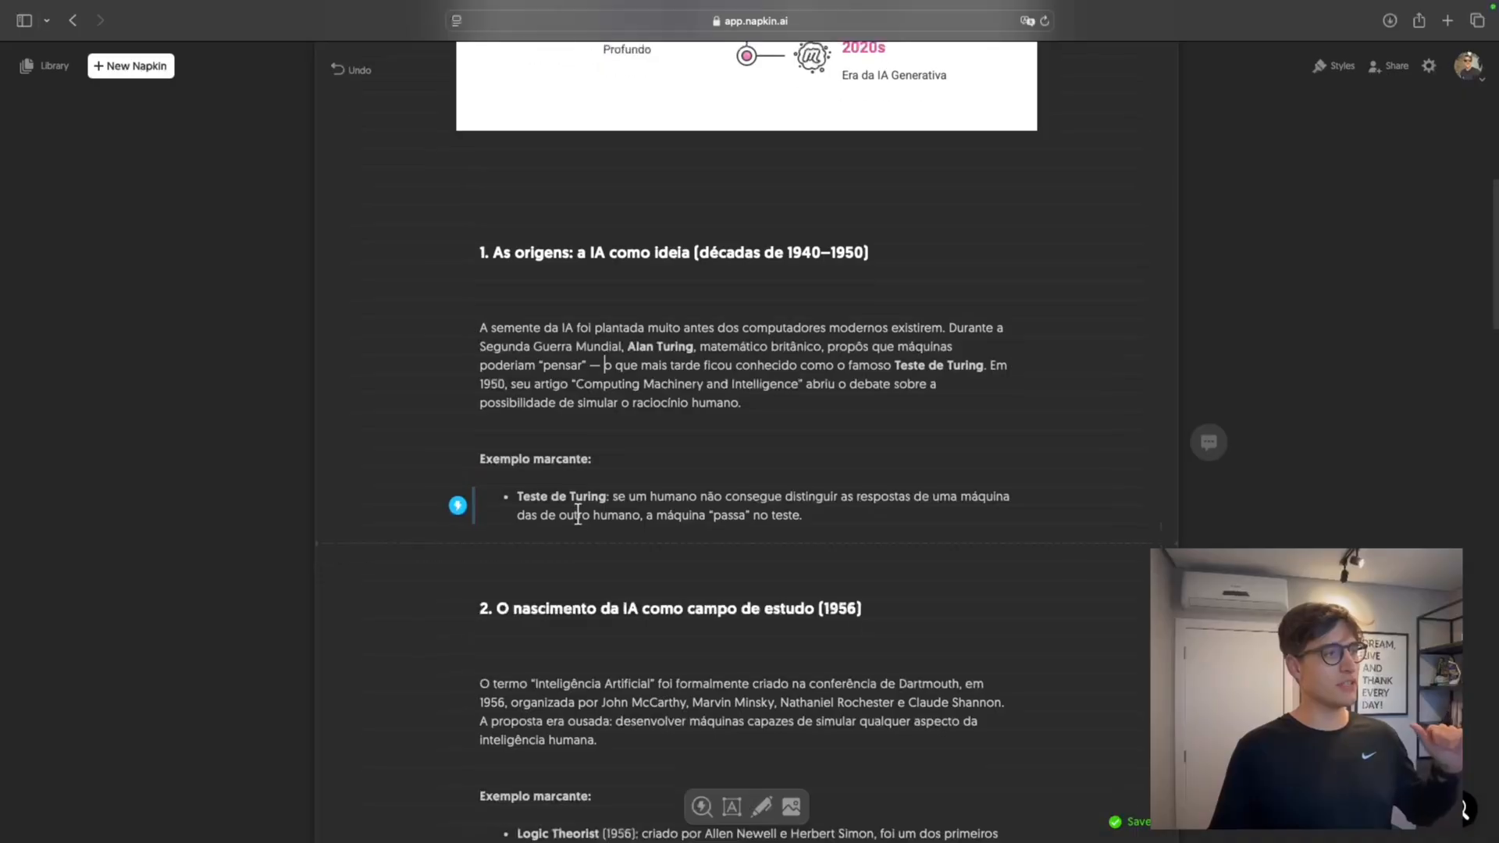
pyautogui.scroll(-5, 578, 515)
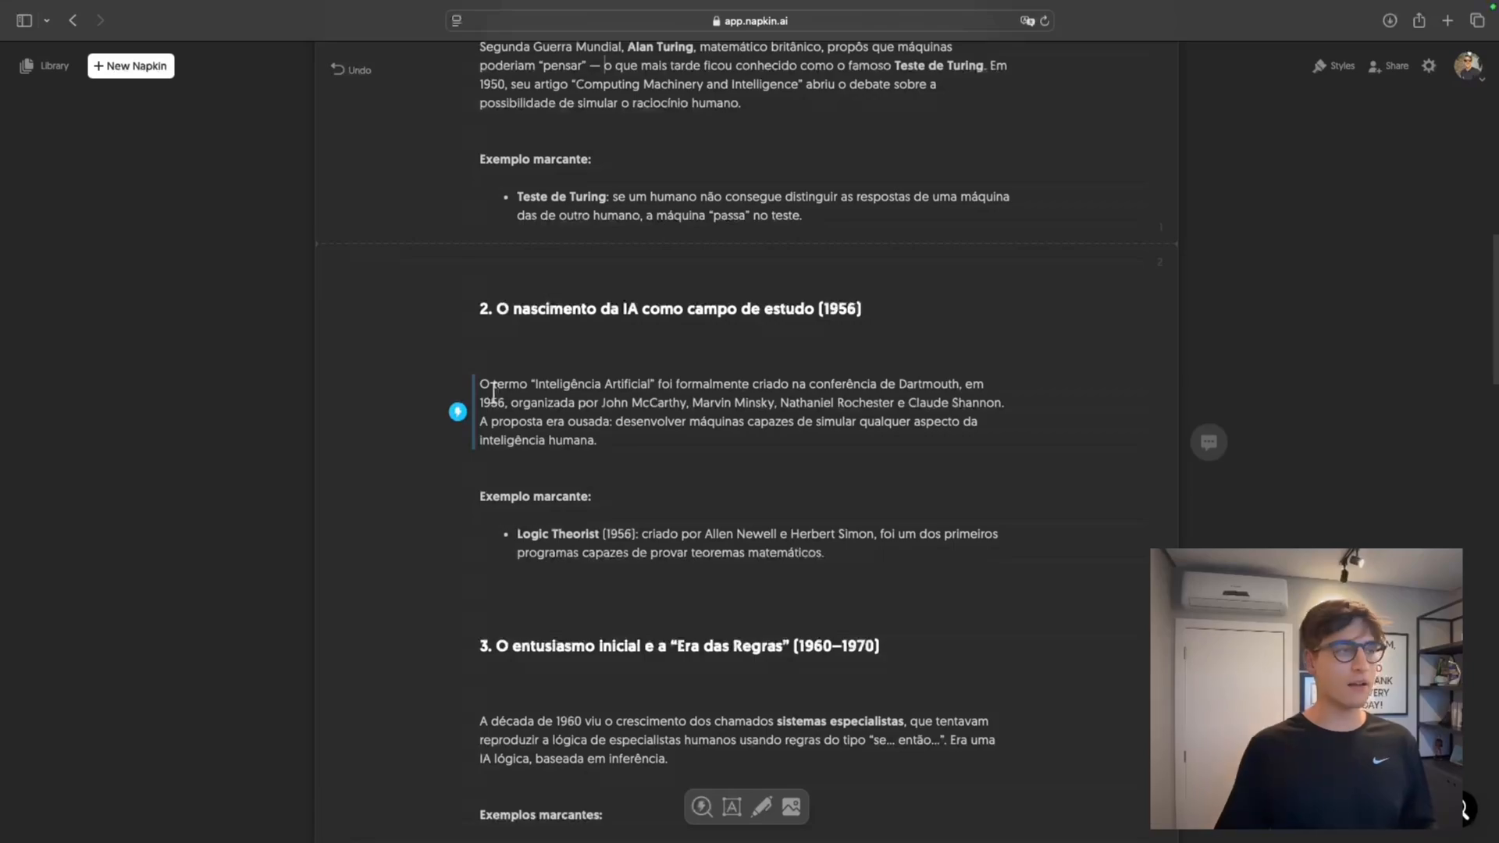
pyautogui.scroll(-1, 562, 445)
pyautogui.scroll(-3, 567, 344)
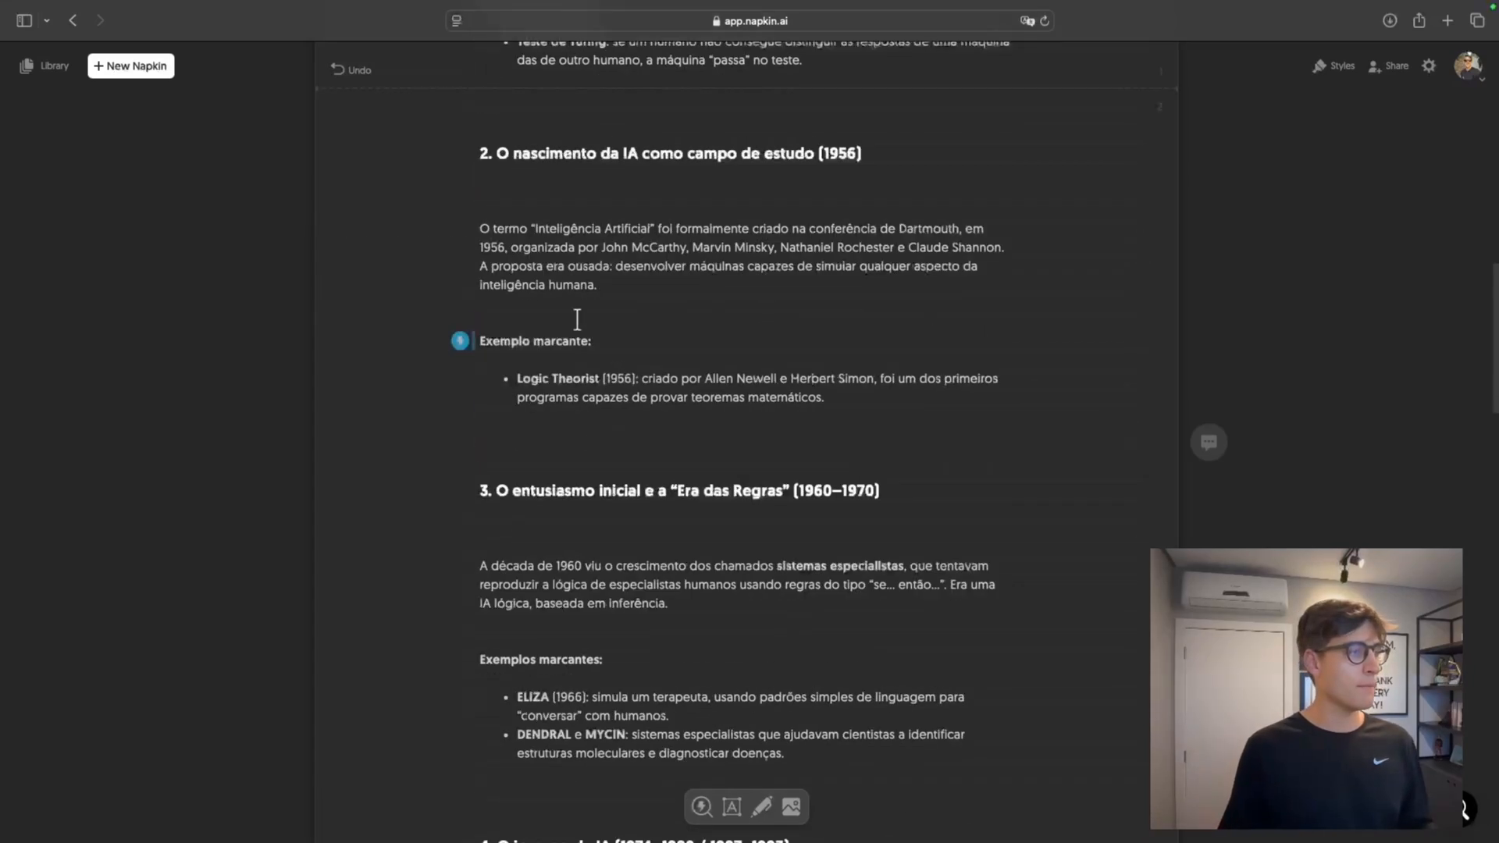
pyautogui.scroll(-2, 585, 308)
pyautogui.moveTo(785, 650); pyautogui.dragTo(476, 405)
pyautogui.click(480, 462)
pyautogui.moveTo(479, 463); pyautogui.dragTo(840, 666)
pyautogui.click(459, 567)
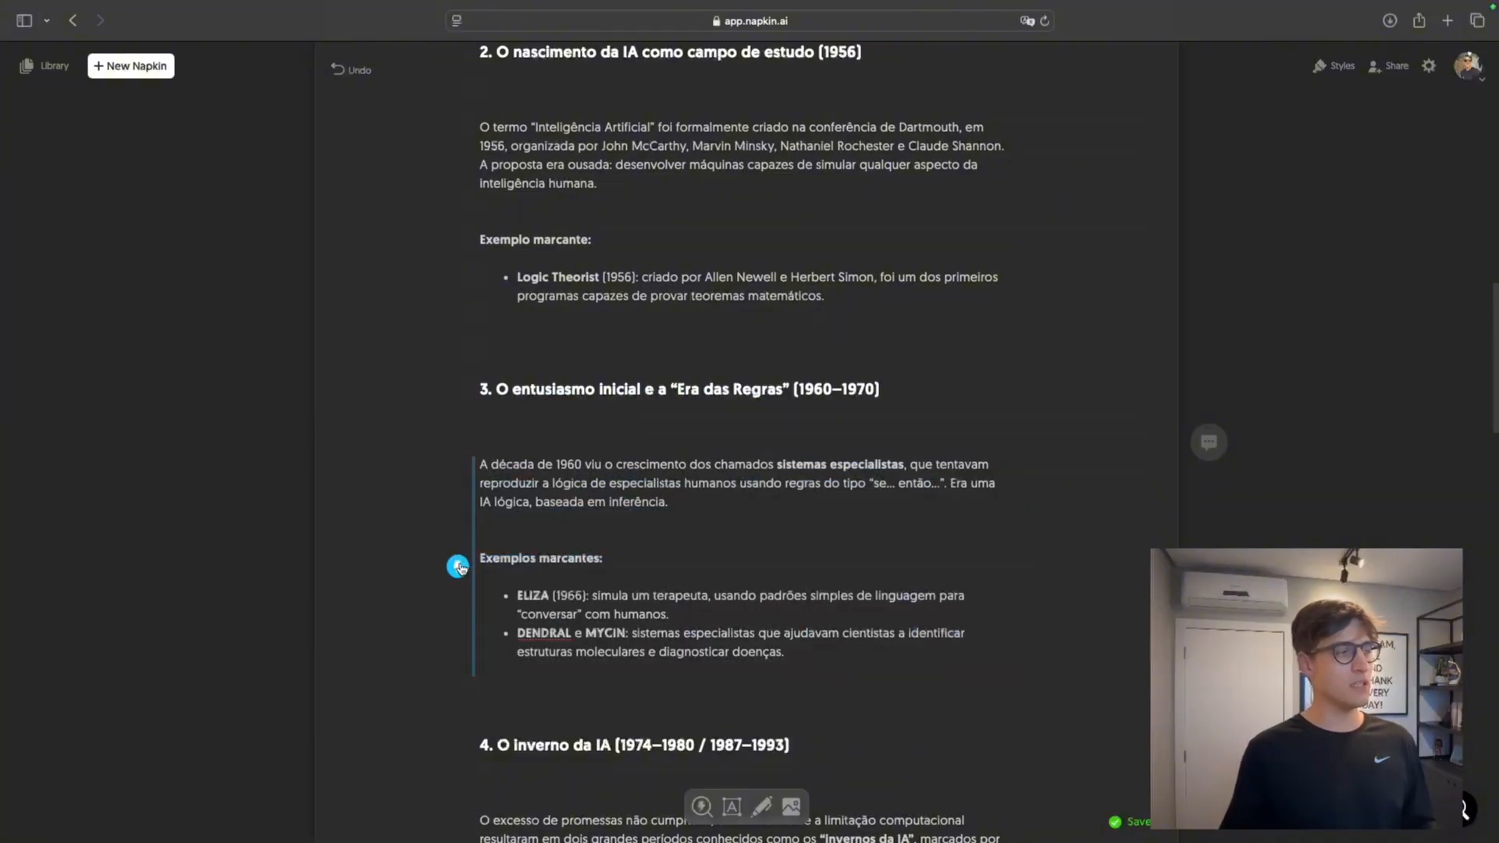
# Insert the vertical timeline with colored icon circles as the visual for section 3
pyautogui.scroll(-2, 751, 580)
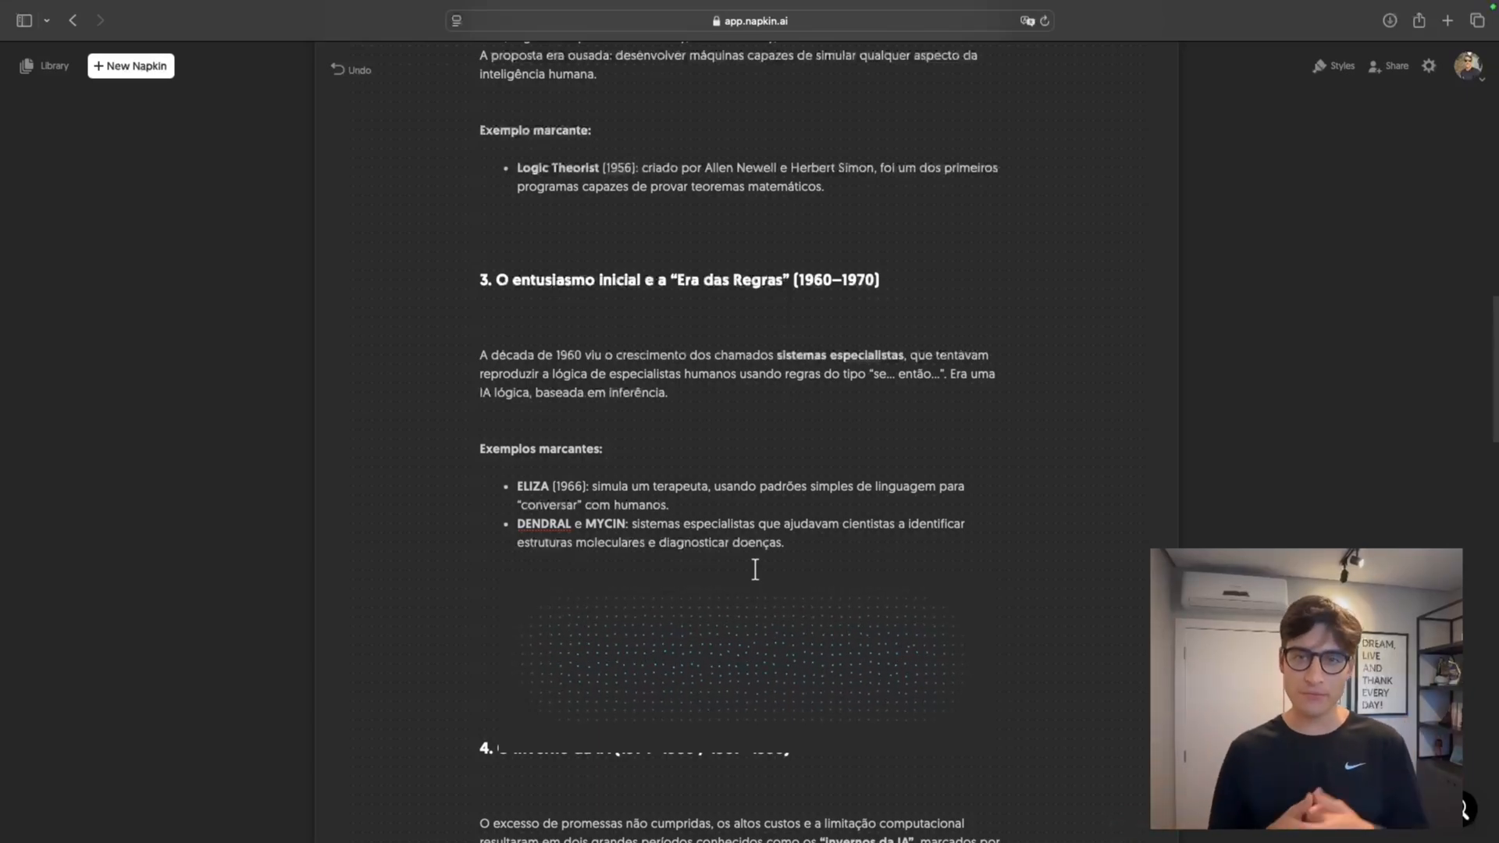
pyautogui.scroll(-5, 755, 570)
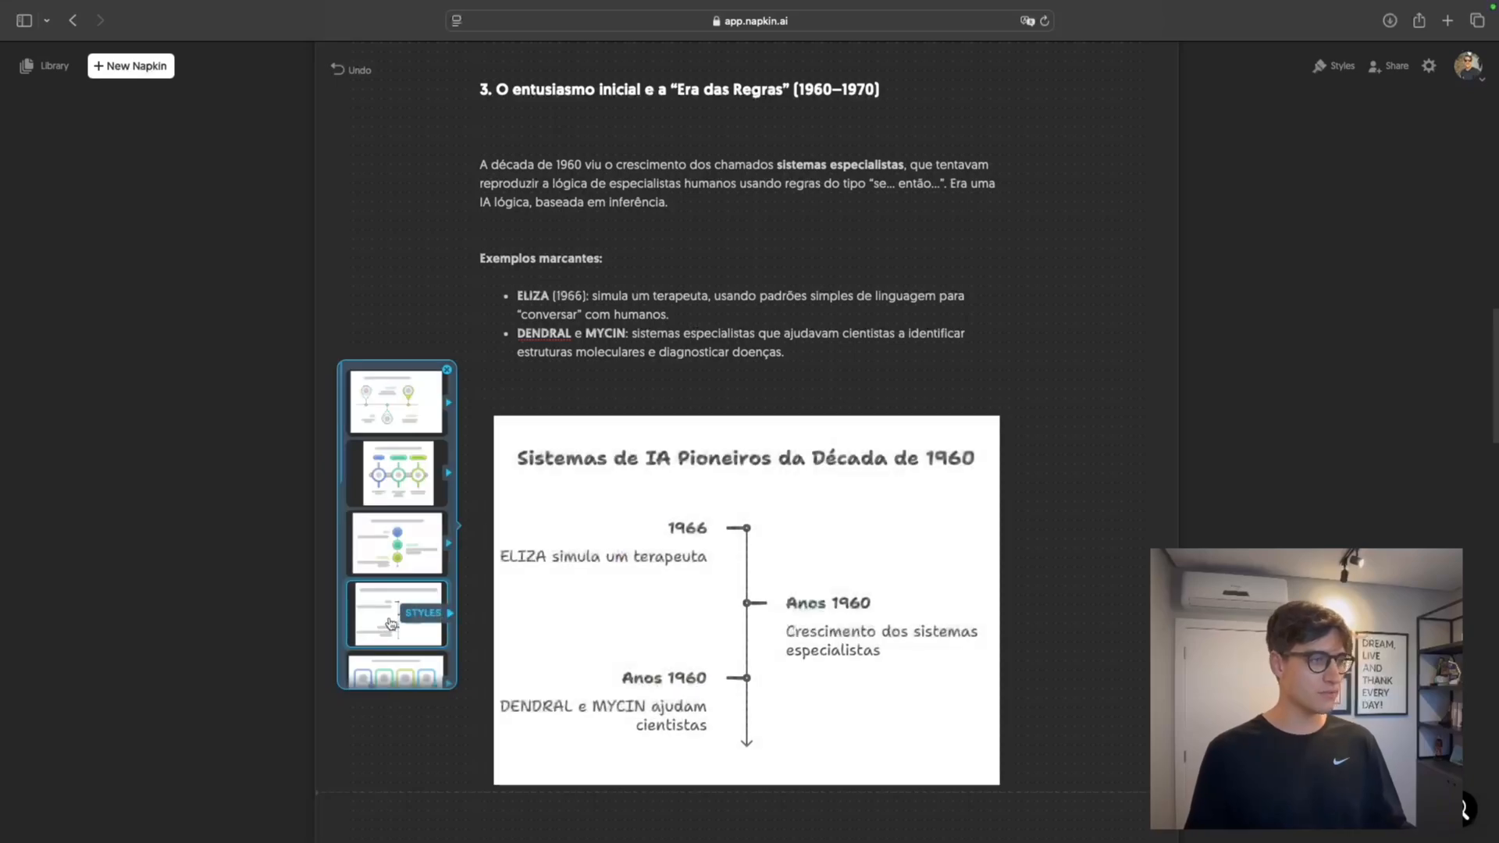
pyautogui.click(379, 565)
pyautogui.click(666, 414)
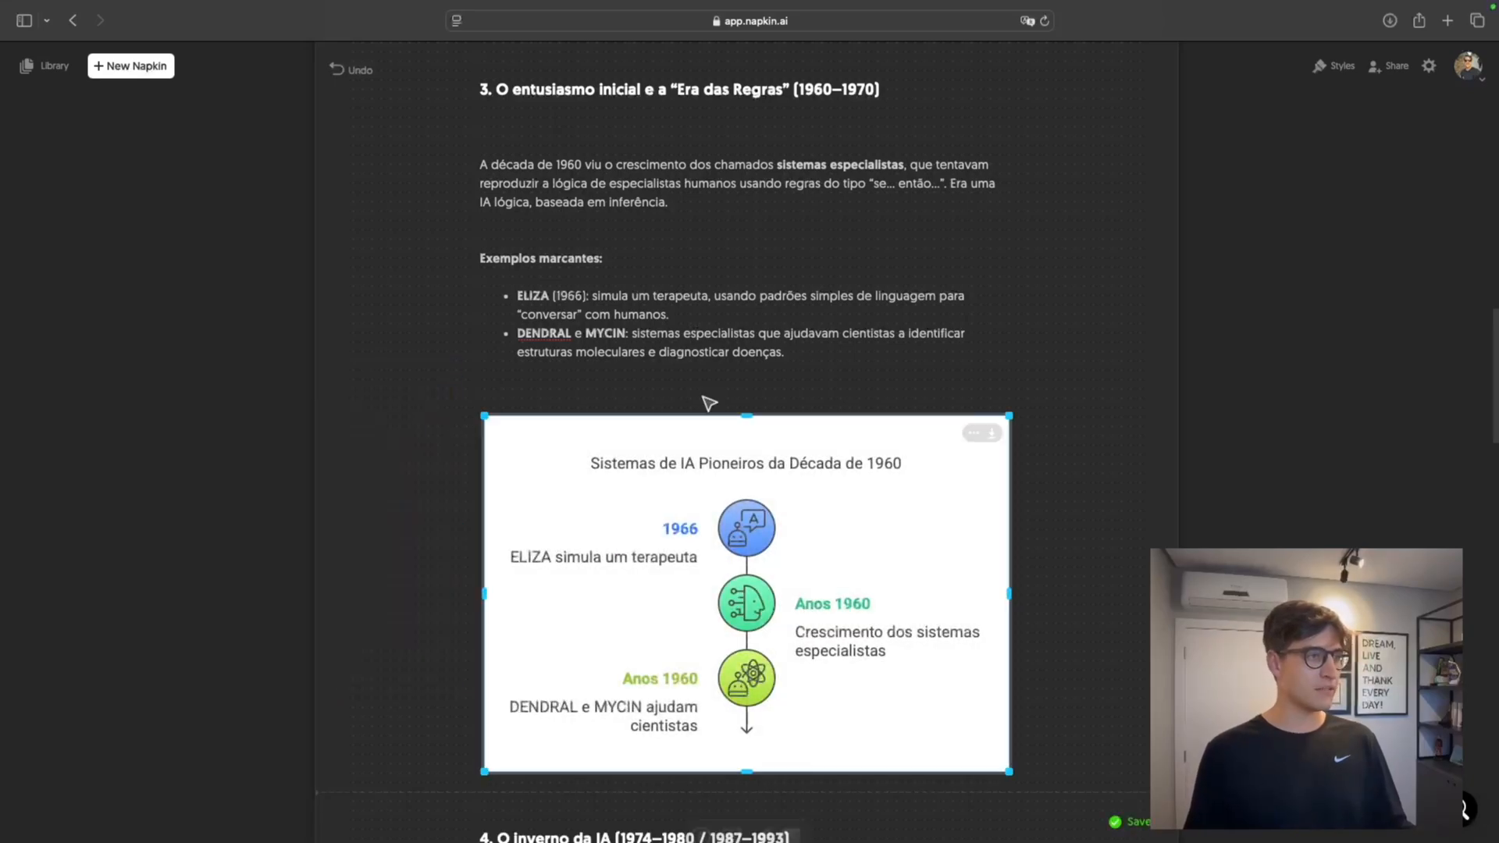
# Open the export options from the "A Evolução da Inteligência Artificial" timeline and preview the PNG in dark and light color modes
pyautogui.scroll(15, 890, 273)
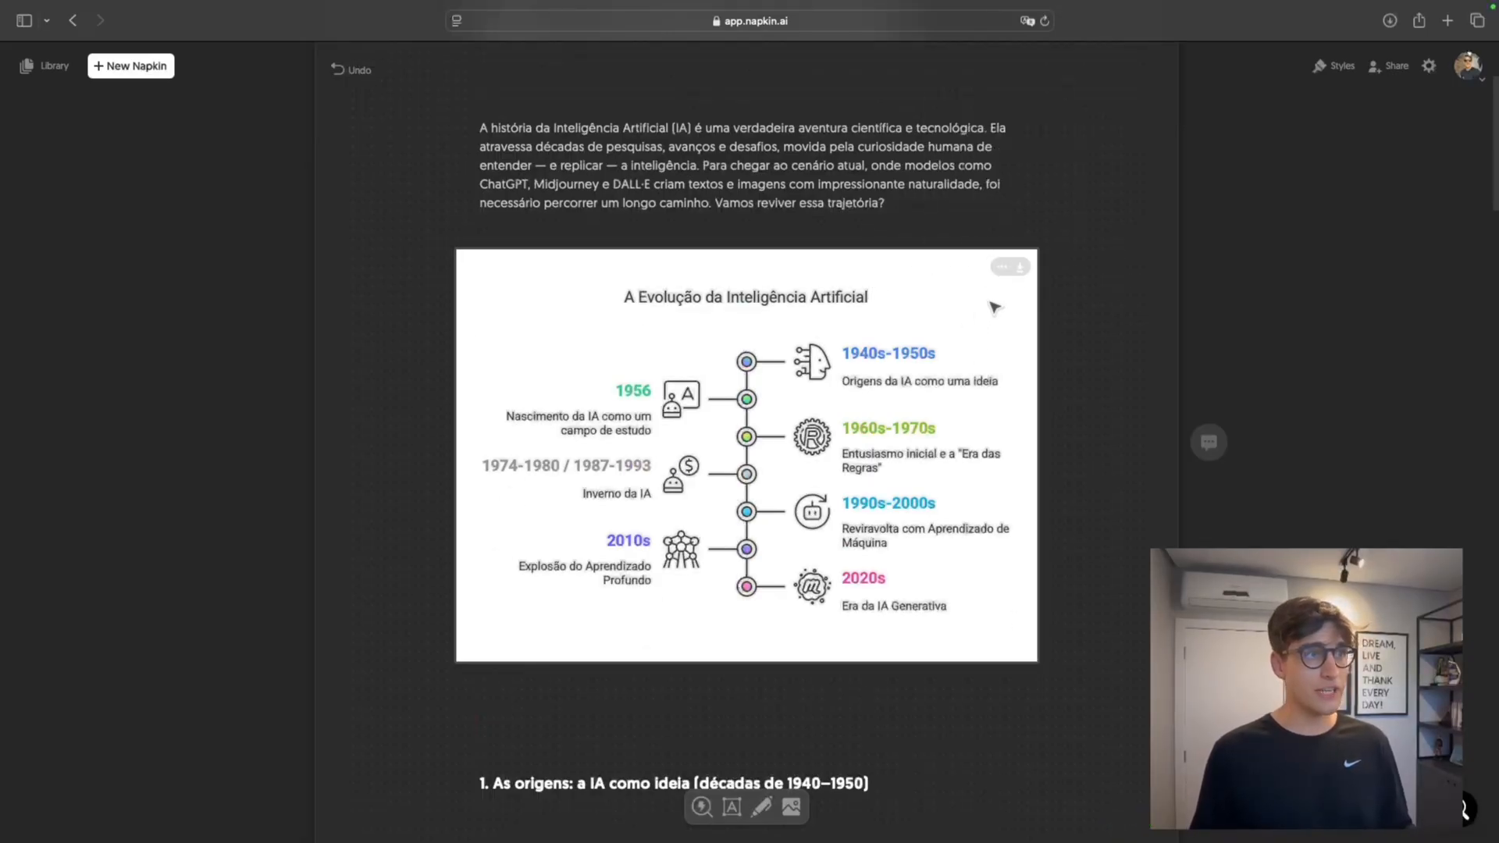
pyautogui.moveTo(999, 267)
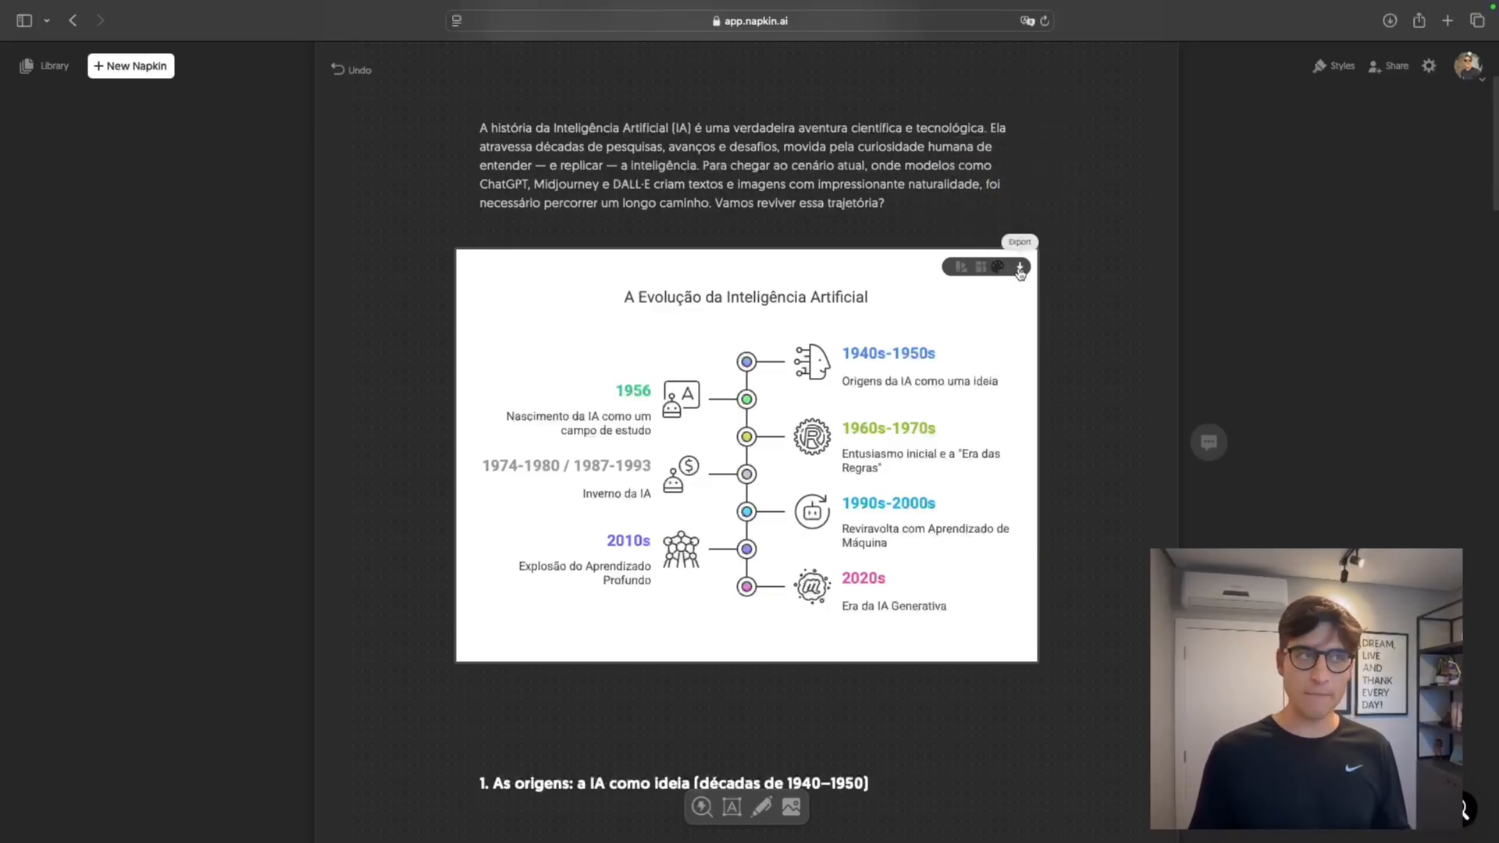
pyautogui.click(1019, 268)
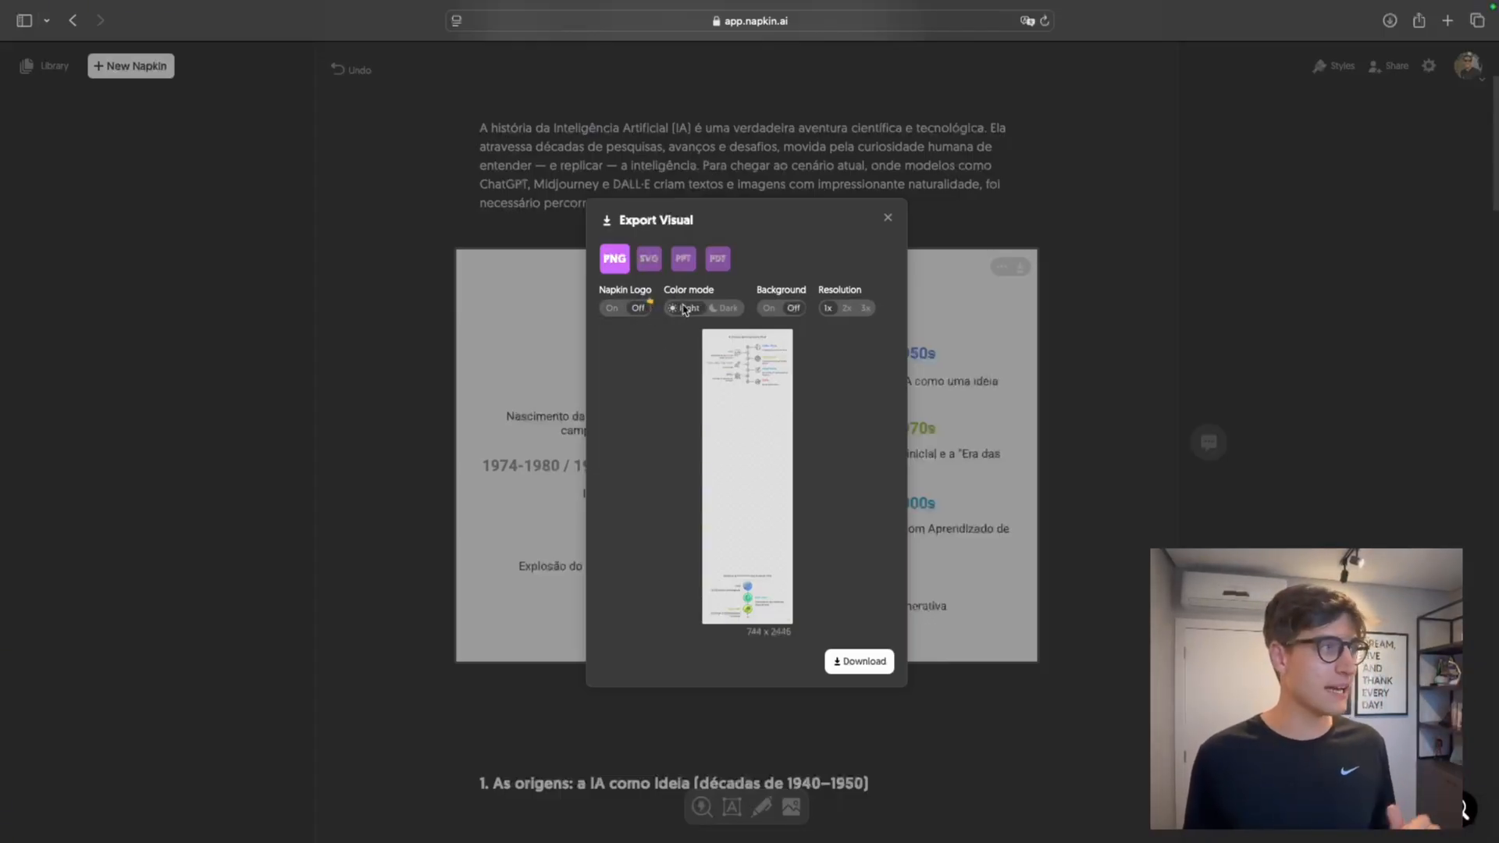
pyautogui.click(721, 310)
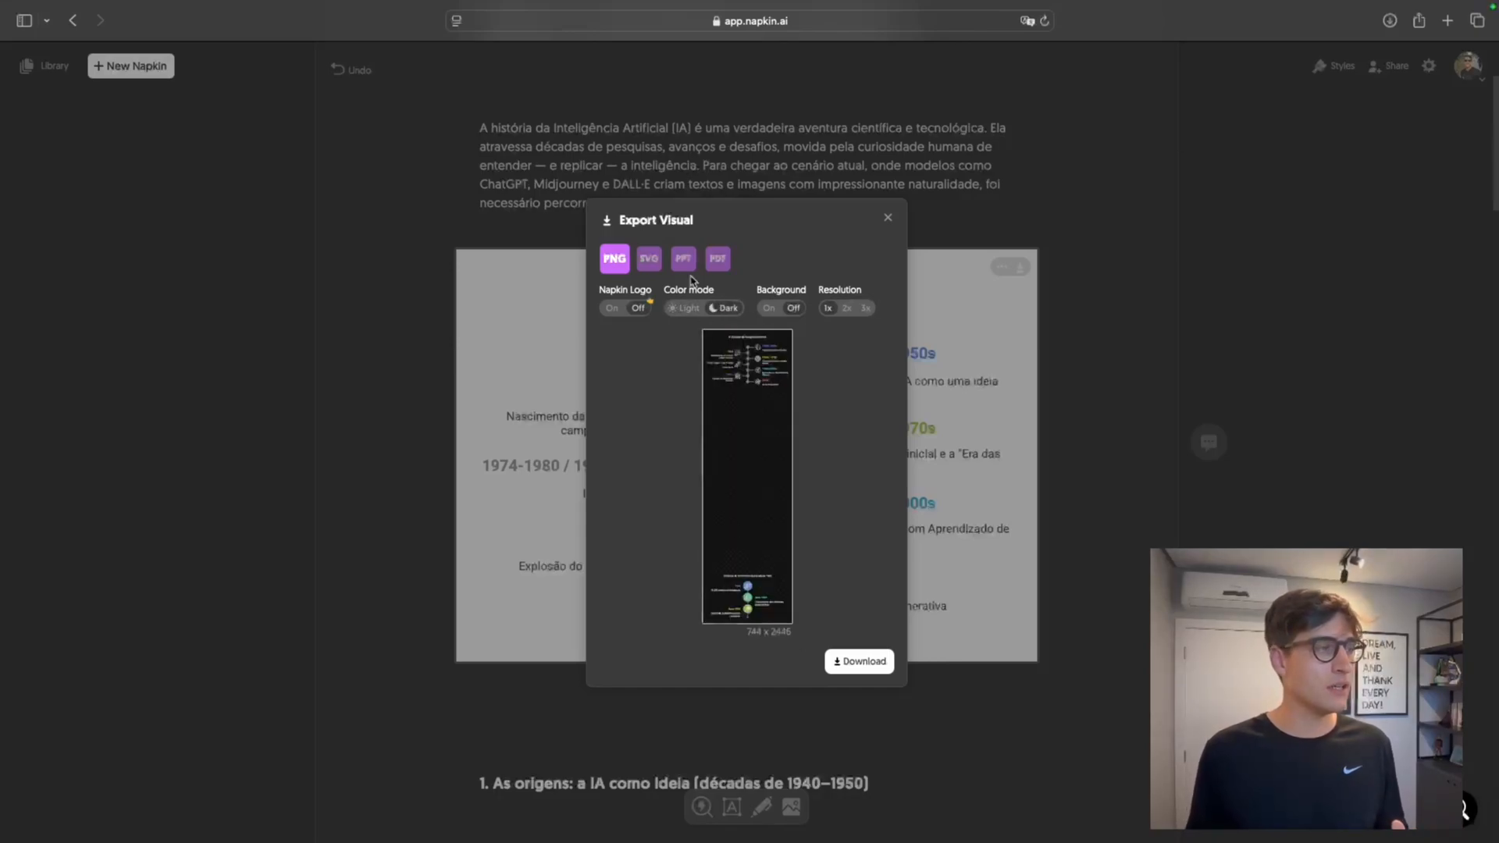
pyautogui.click(685, 309)
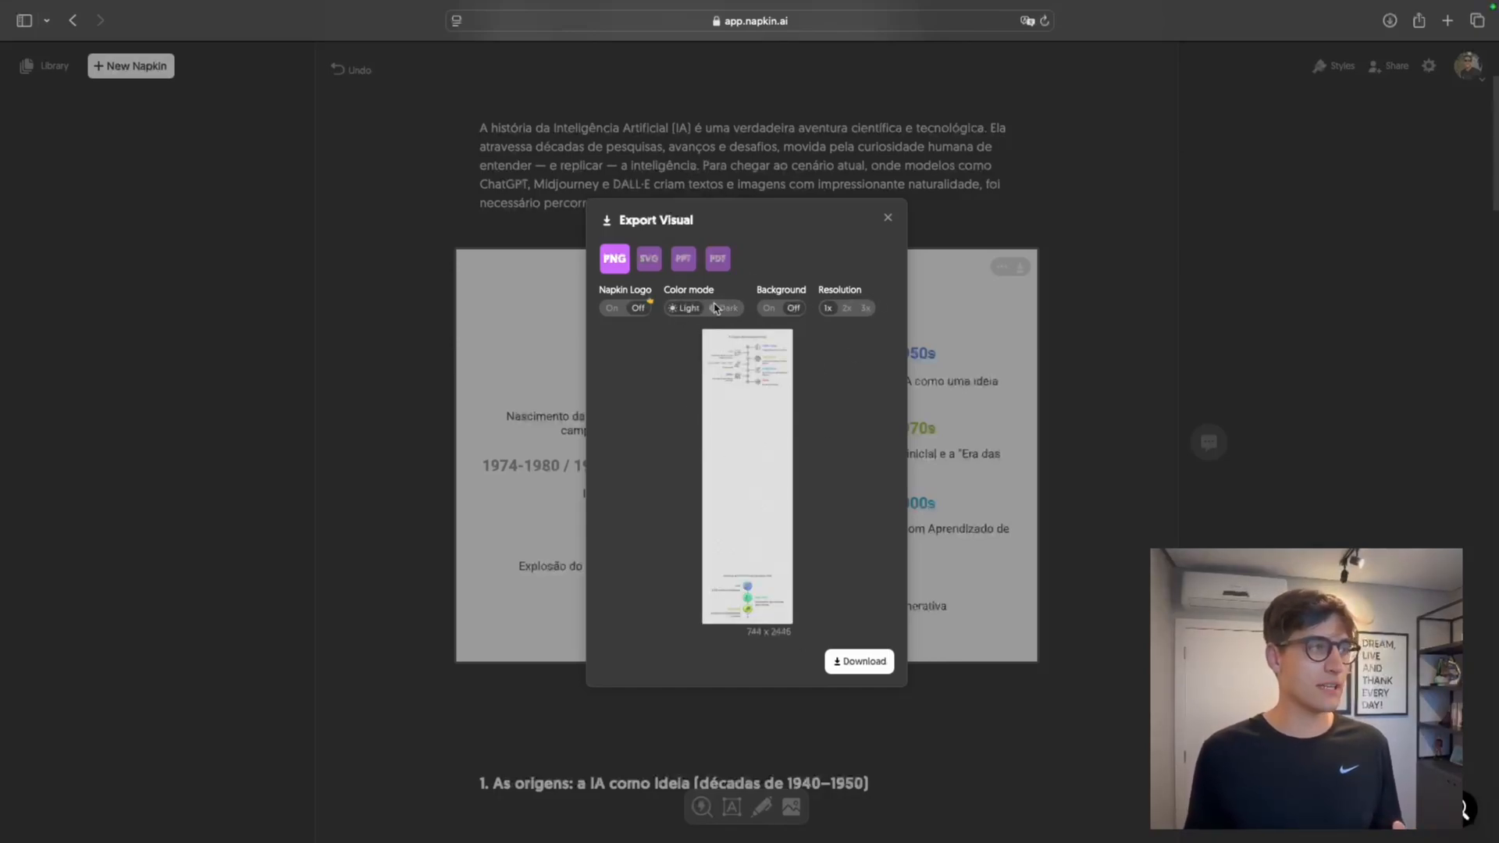
# Try the PNG export with the background on and off and at 2x and 3x resolution, and leave the export without downloading
pyautogui.click(769, 309)
pyautogui.click(793, 308)
pyautogui.click(847, 309)
pyautogui.click(865, 309)
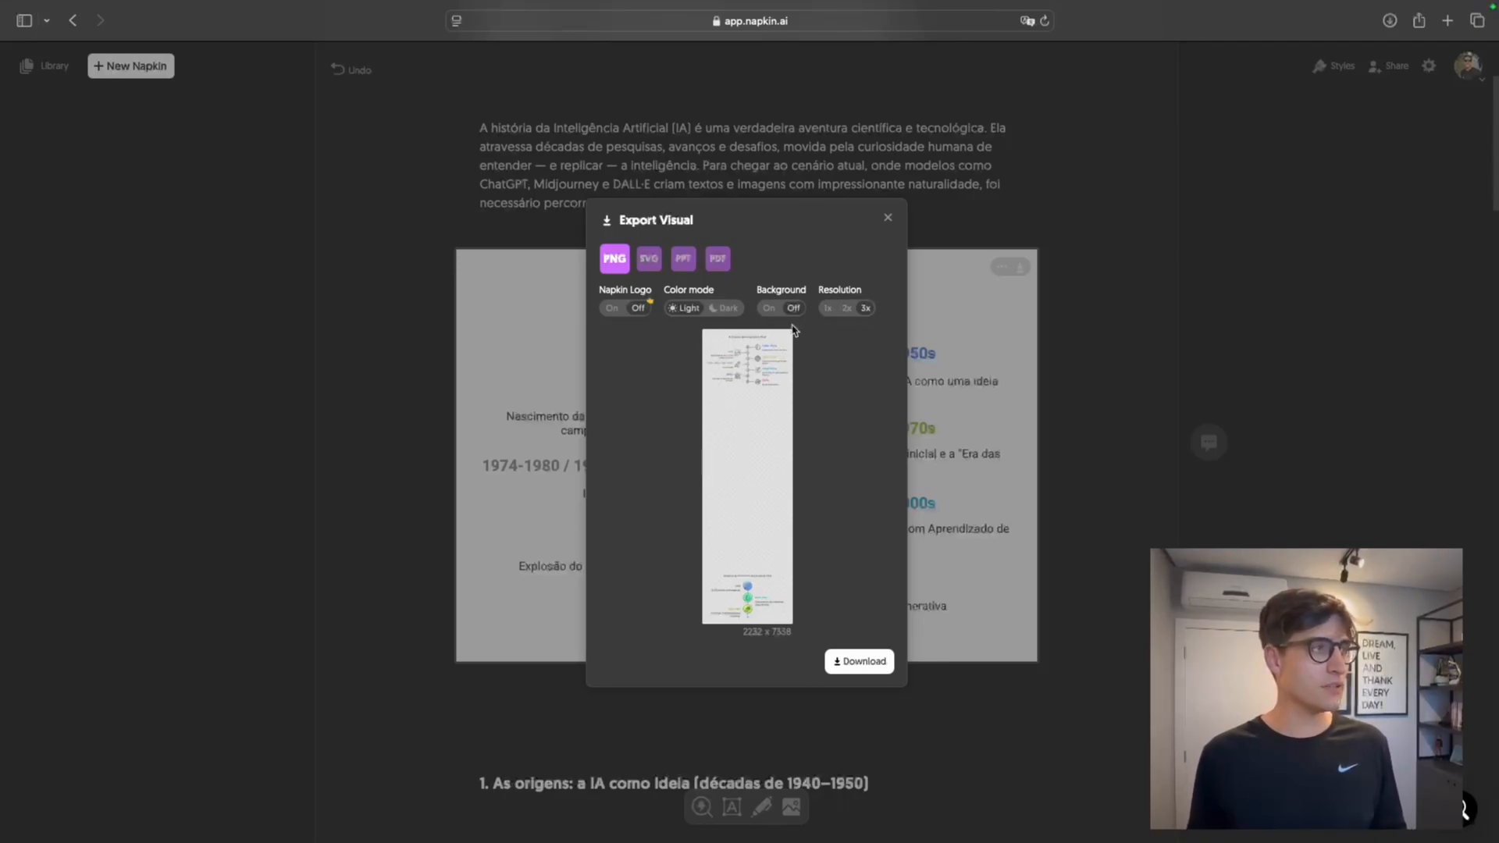
pyautogui.click(846, 309)
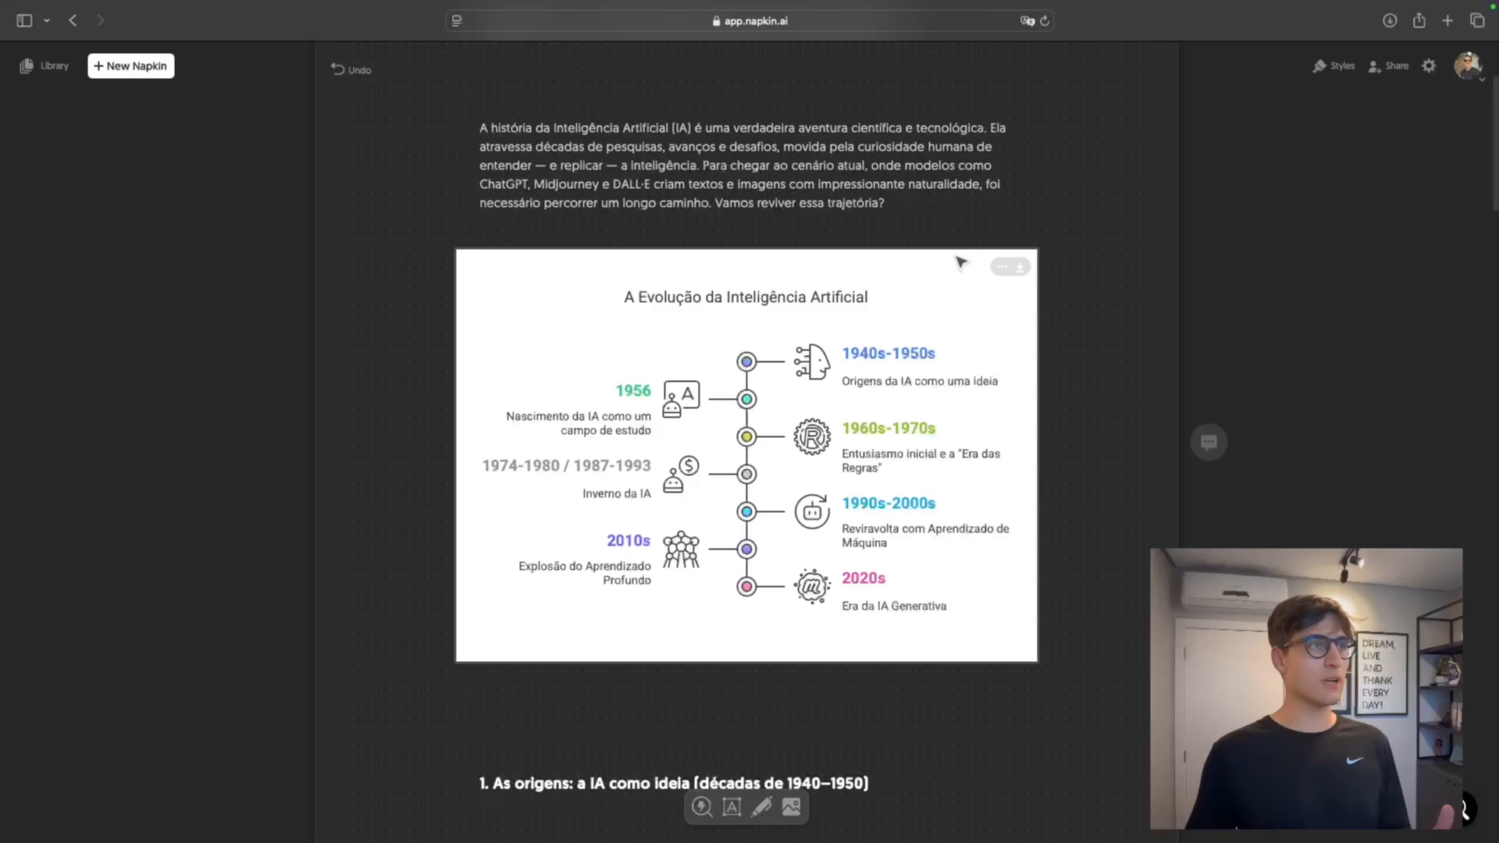
# Review the built-in visual styles and the napkin's sharing options
pyautogui.scroll(-1, 1029, 193)
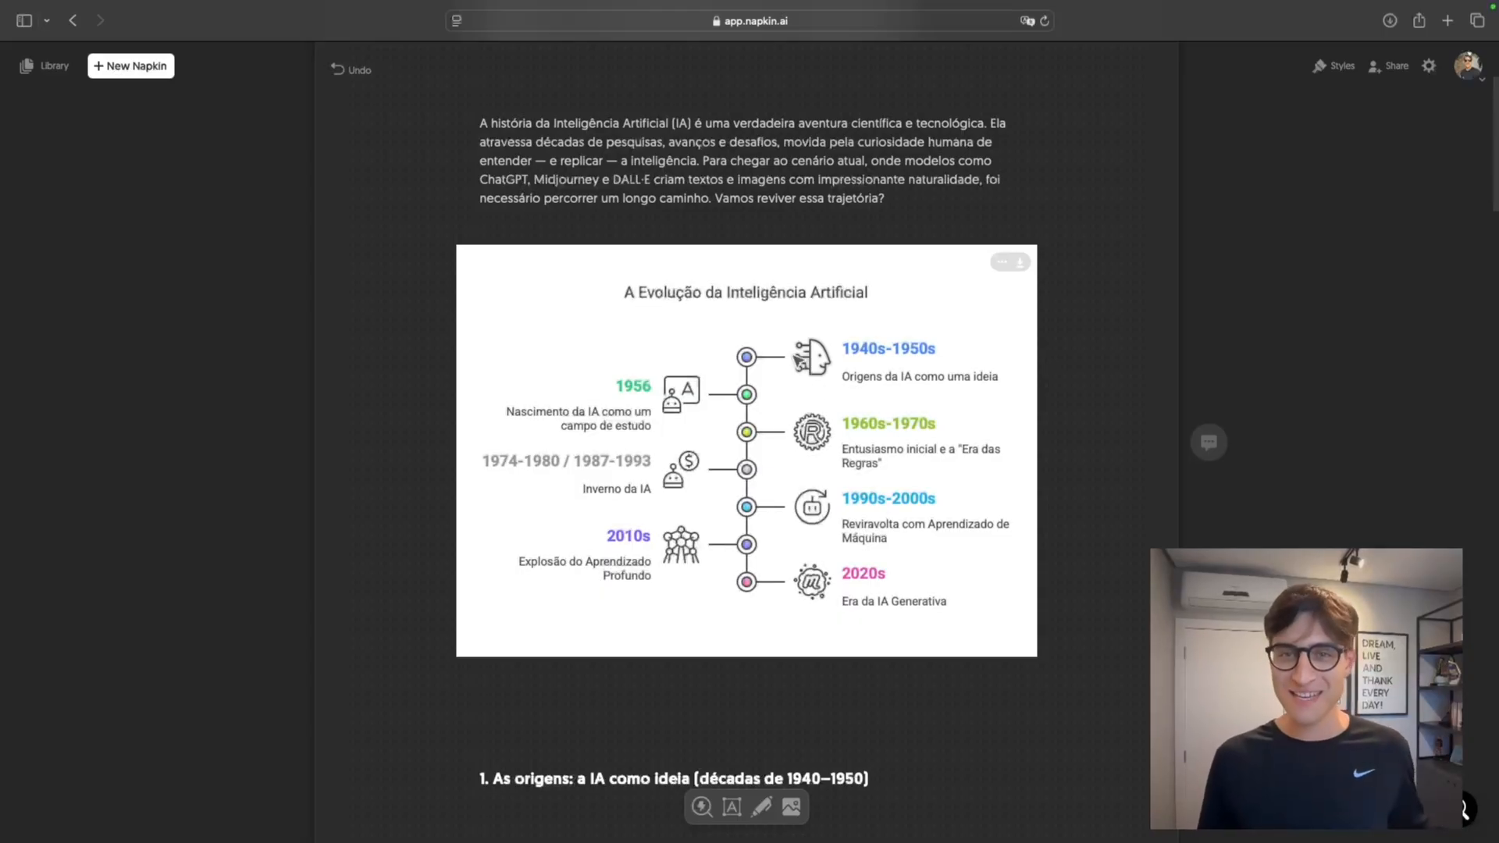
pyautogui.click(1344, 67)
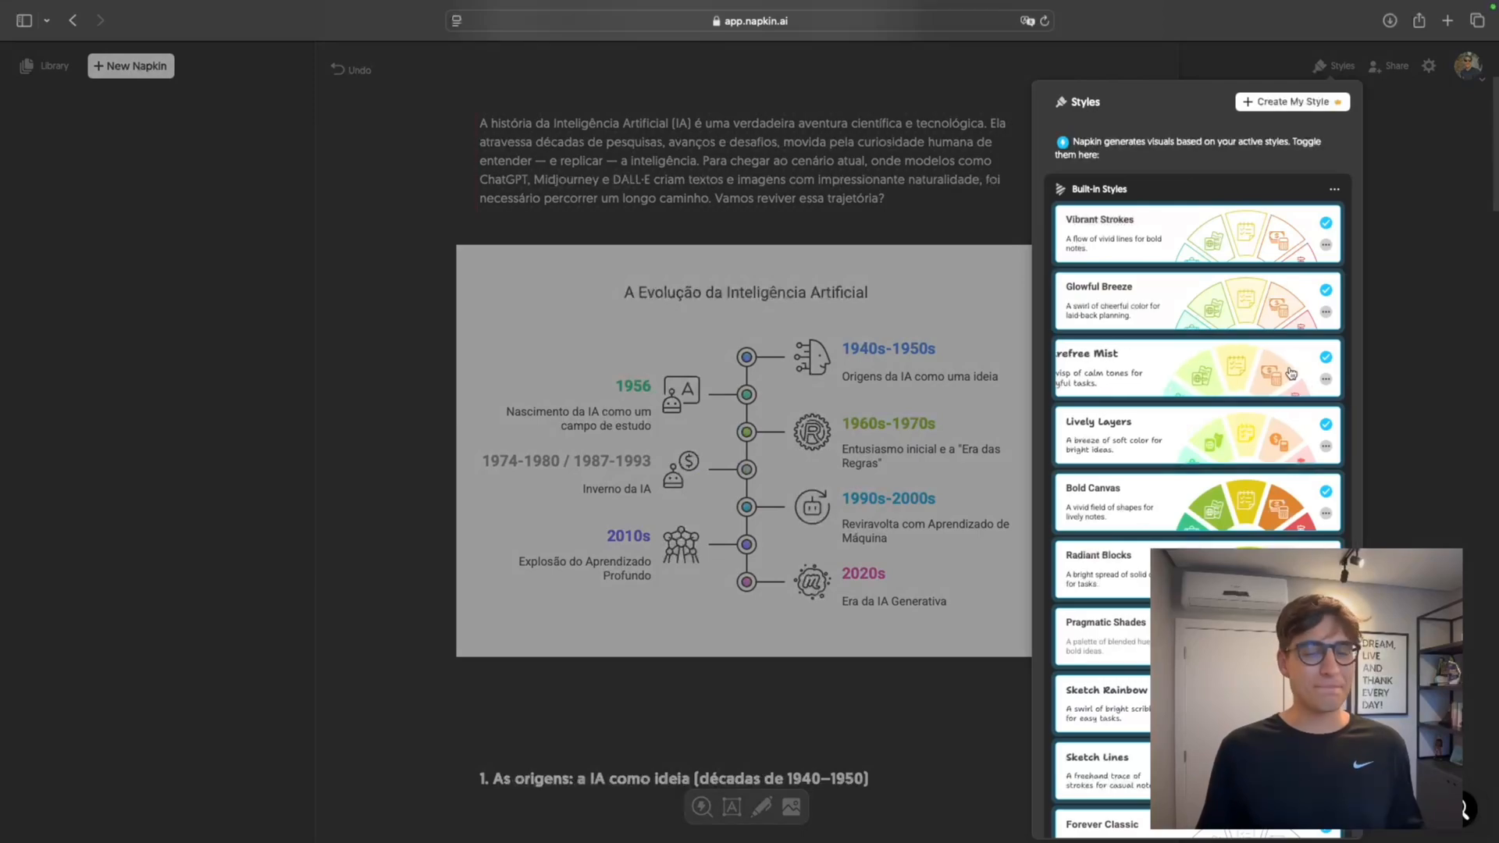
pyautogui.scroll(-5, 1288, 383)
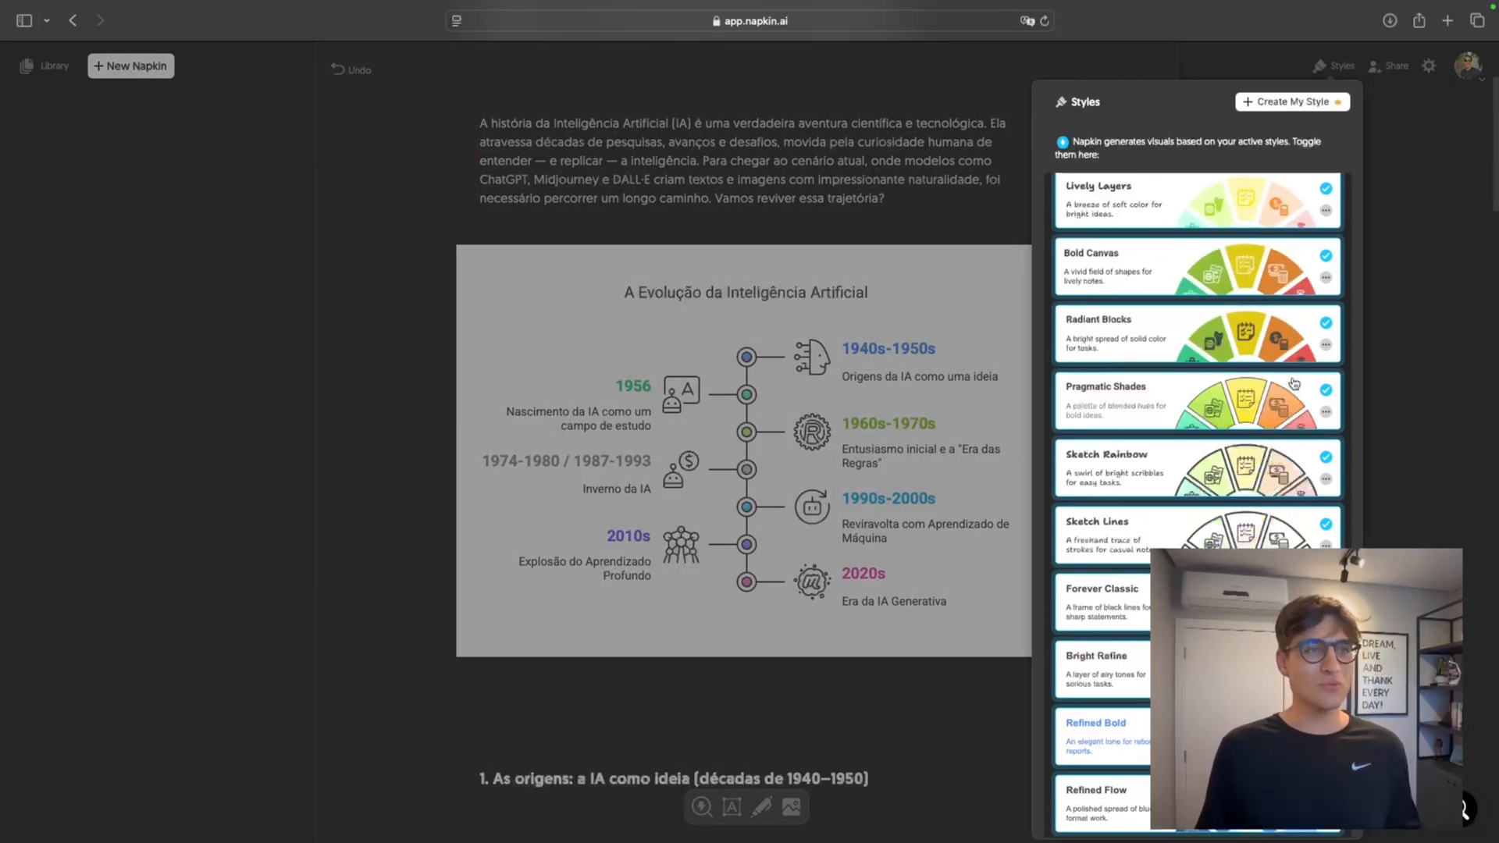
pyautogui.scroll(5, 1280, 405)
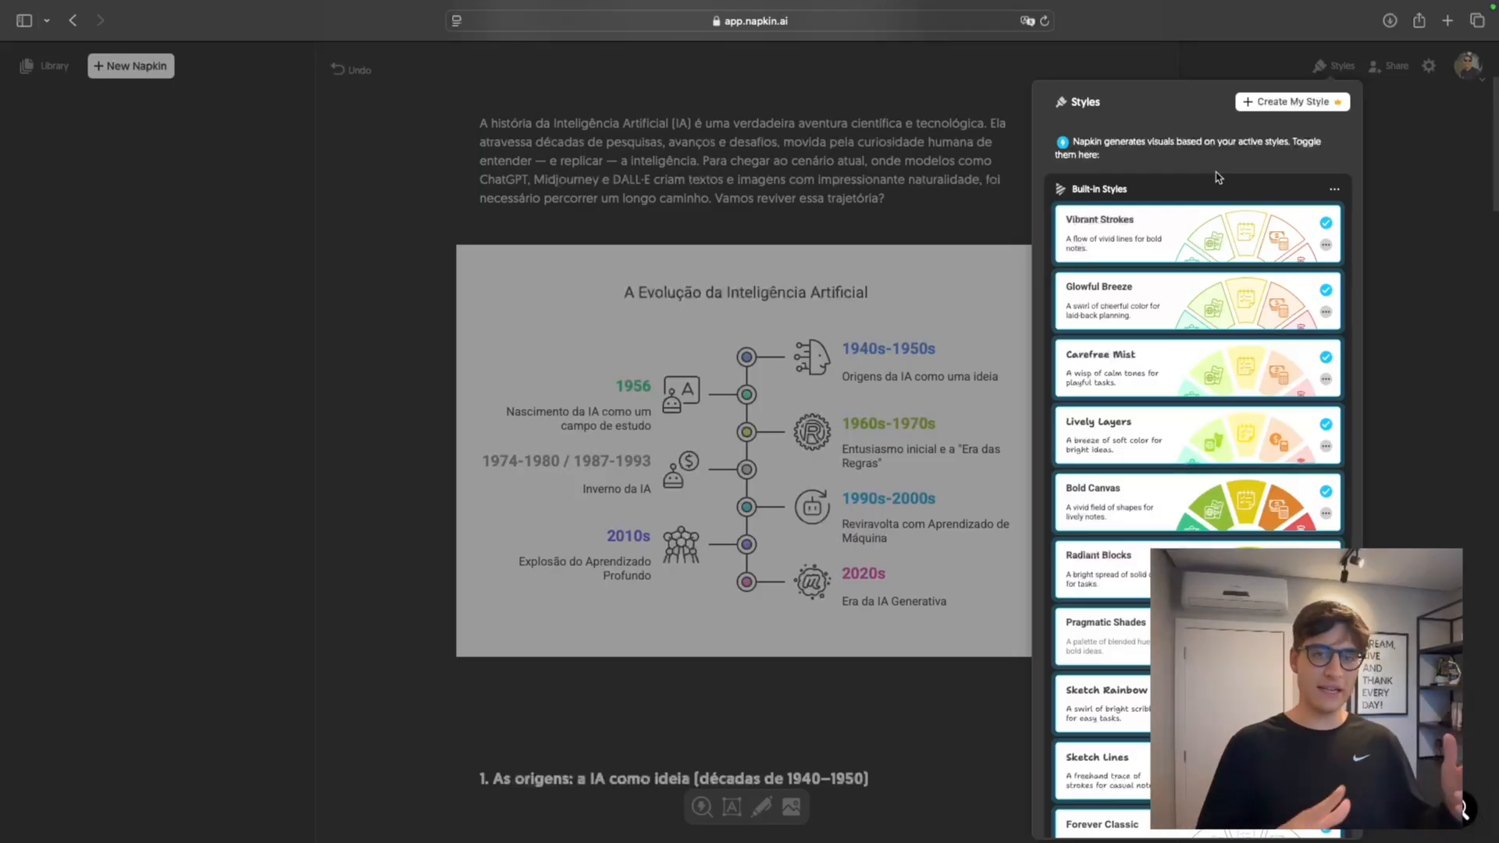
pyautogui.click(1415, 165)
pyautogui.click(1389, 66)
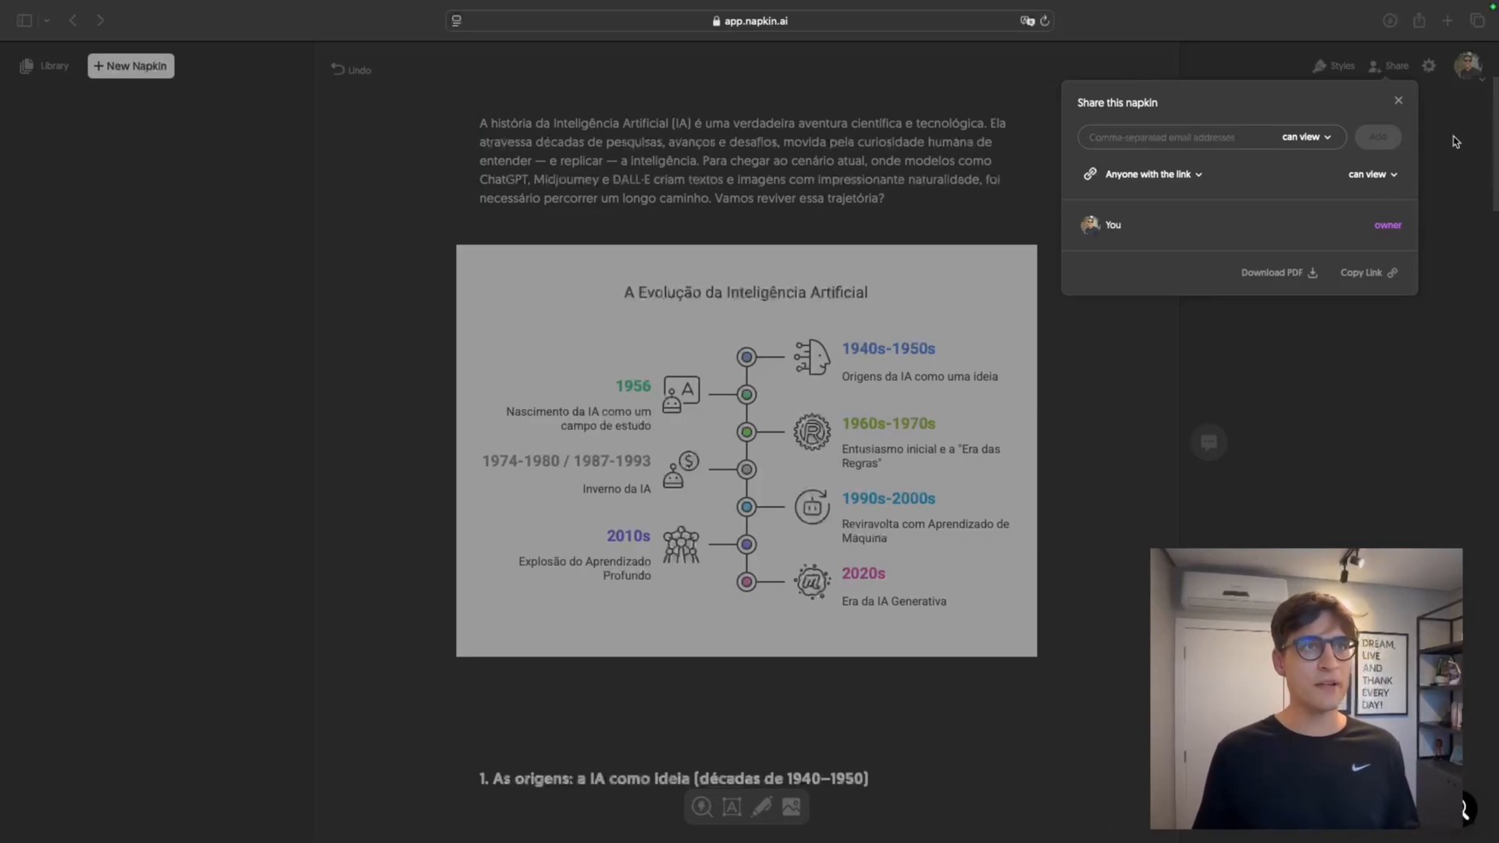
pyautogui.click(1398, 100)
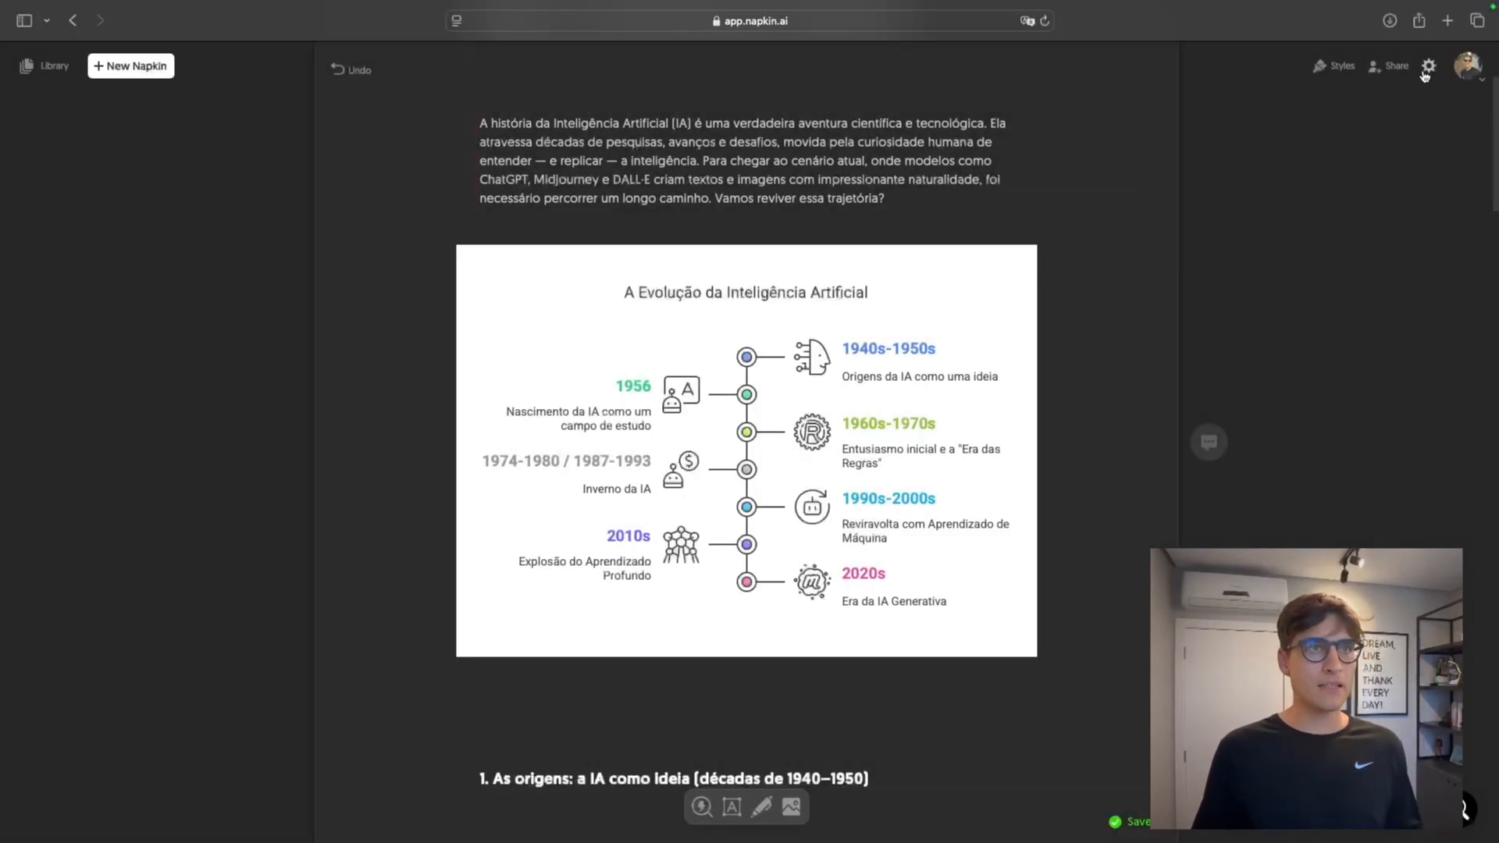
# Set the canvas's colors in dark mode to Inverted
pyautogui.click(1427, 69)
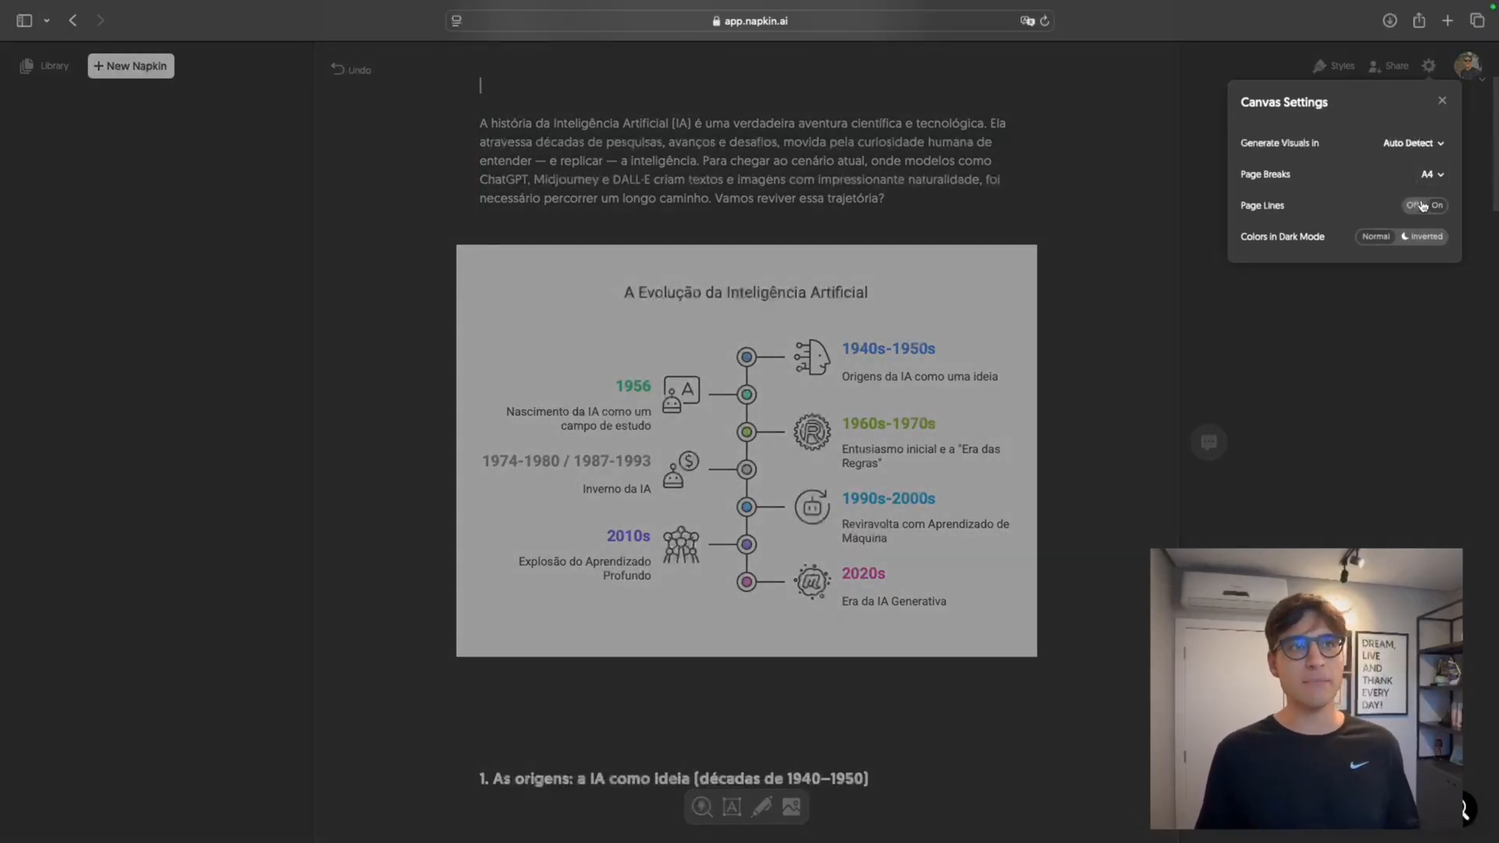
pyautogui.click(1393, 239)
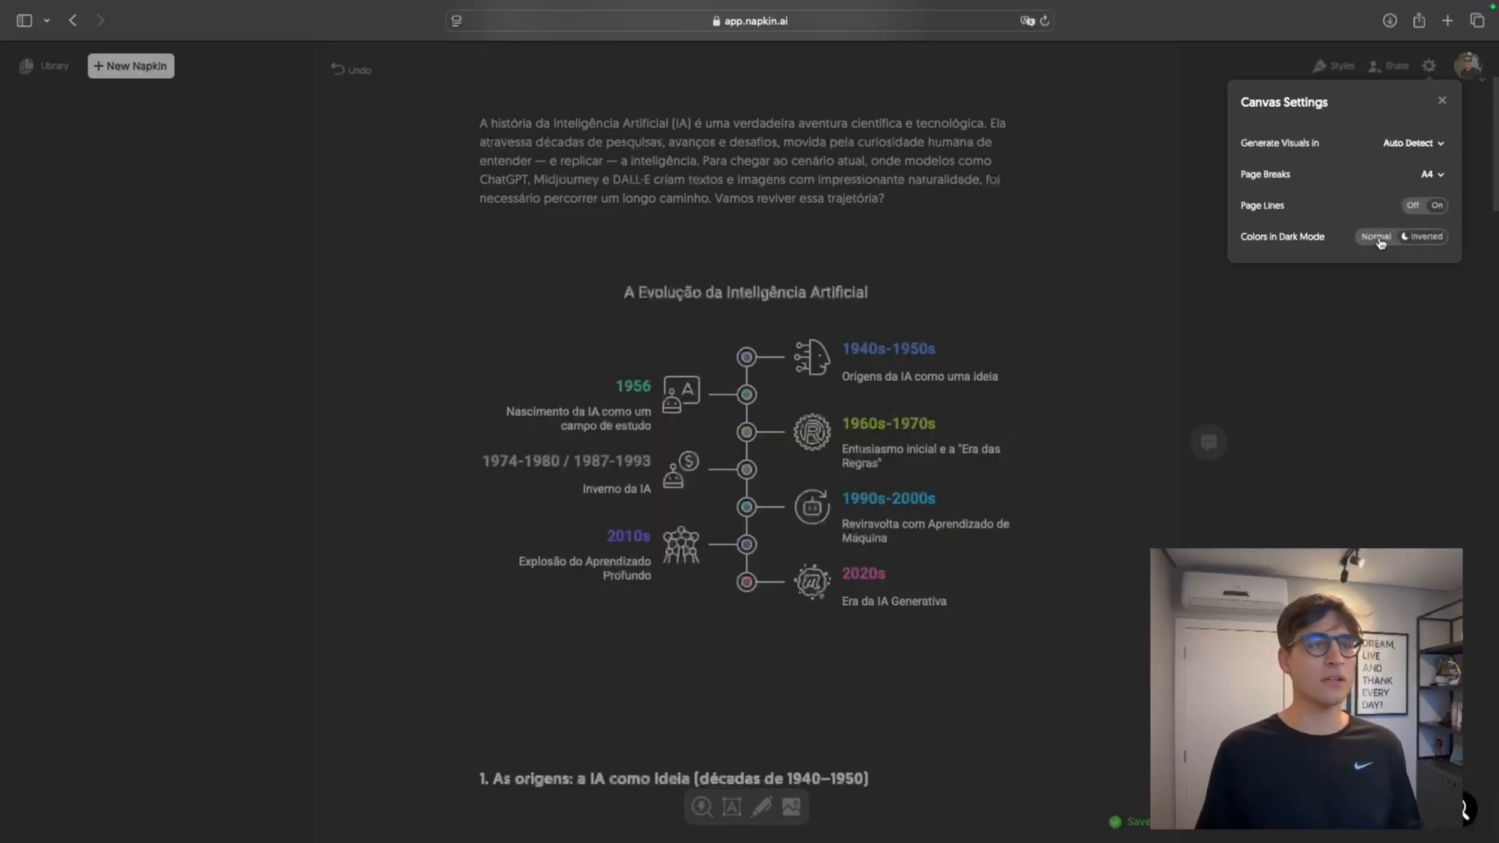
pyautogui.click(1160, 340)
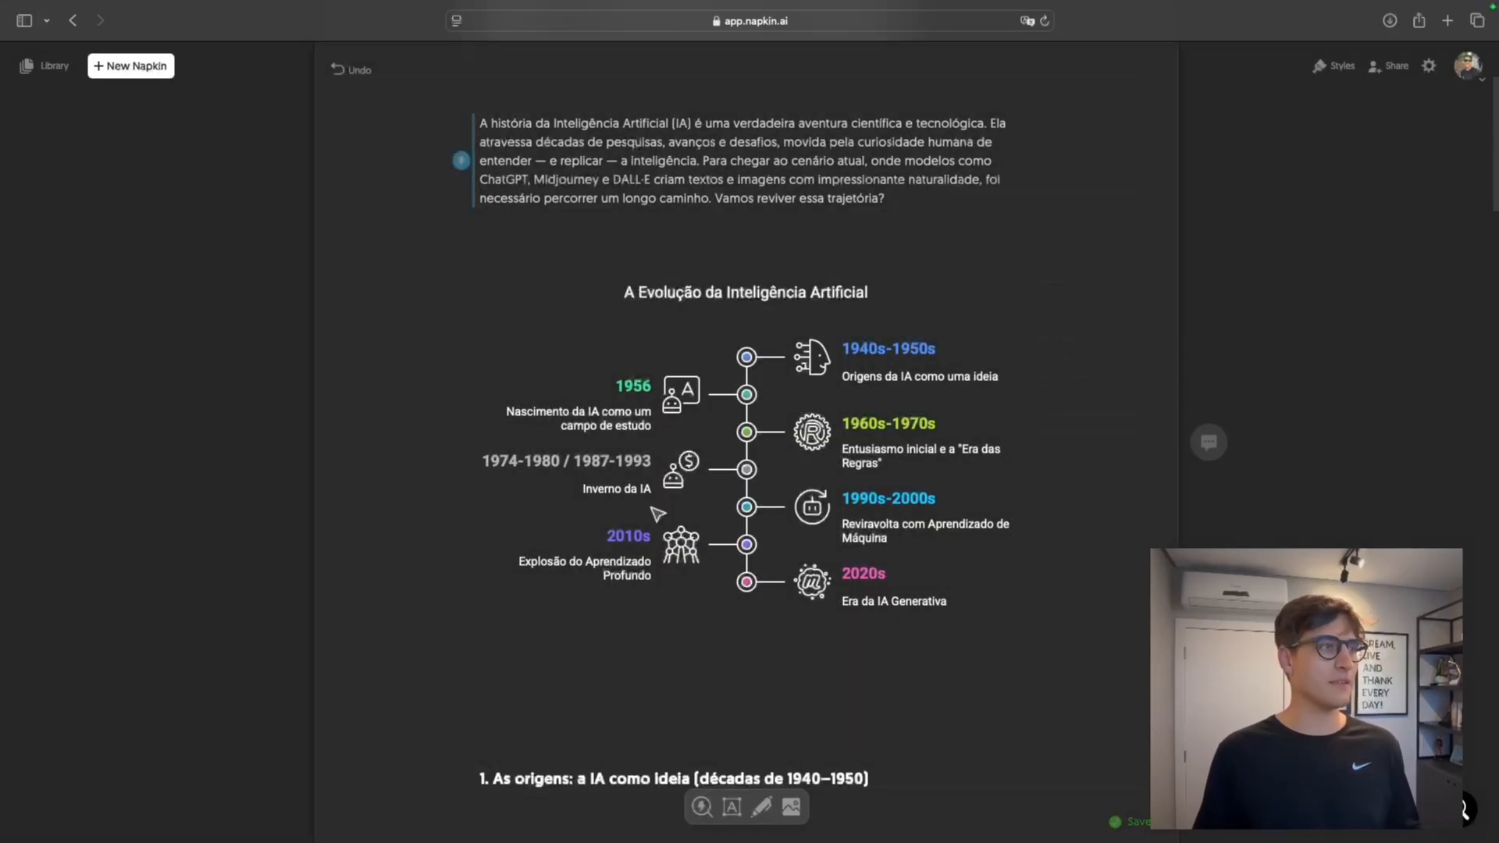
# Examine the languages available for generating visuals in the canvas settings, leaving Auto Detect selected
pyautogui.click(1428, 66)
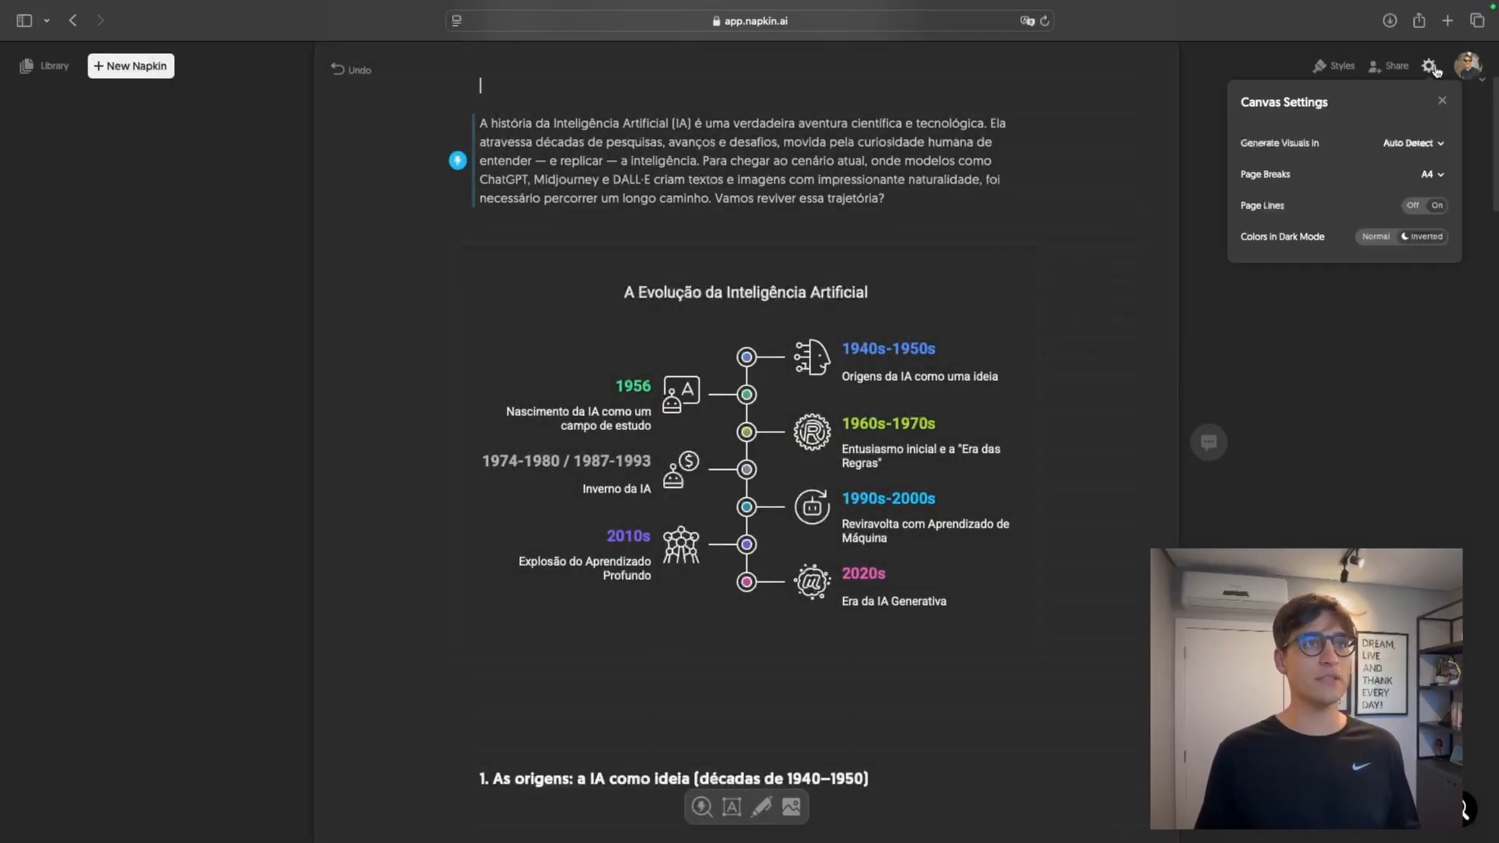
pyautogui.click(1424, 141)
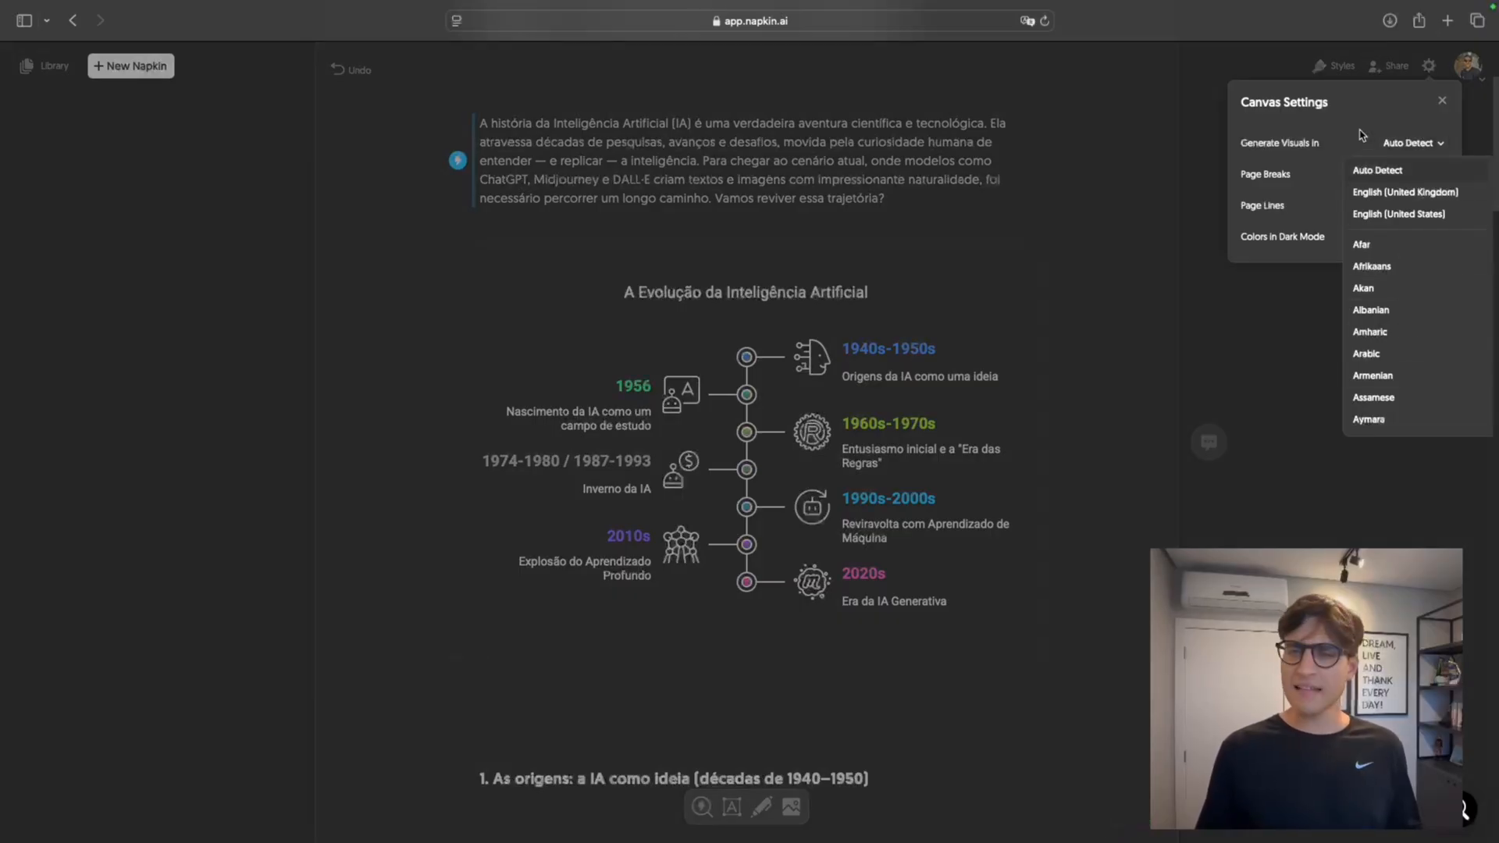
pyautogui.click(1352, 103)
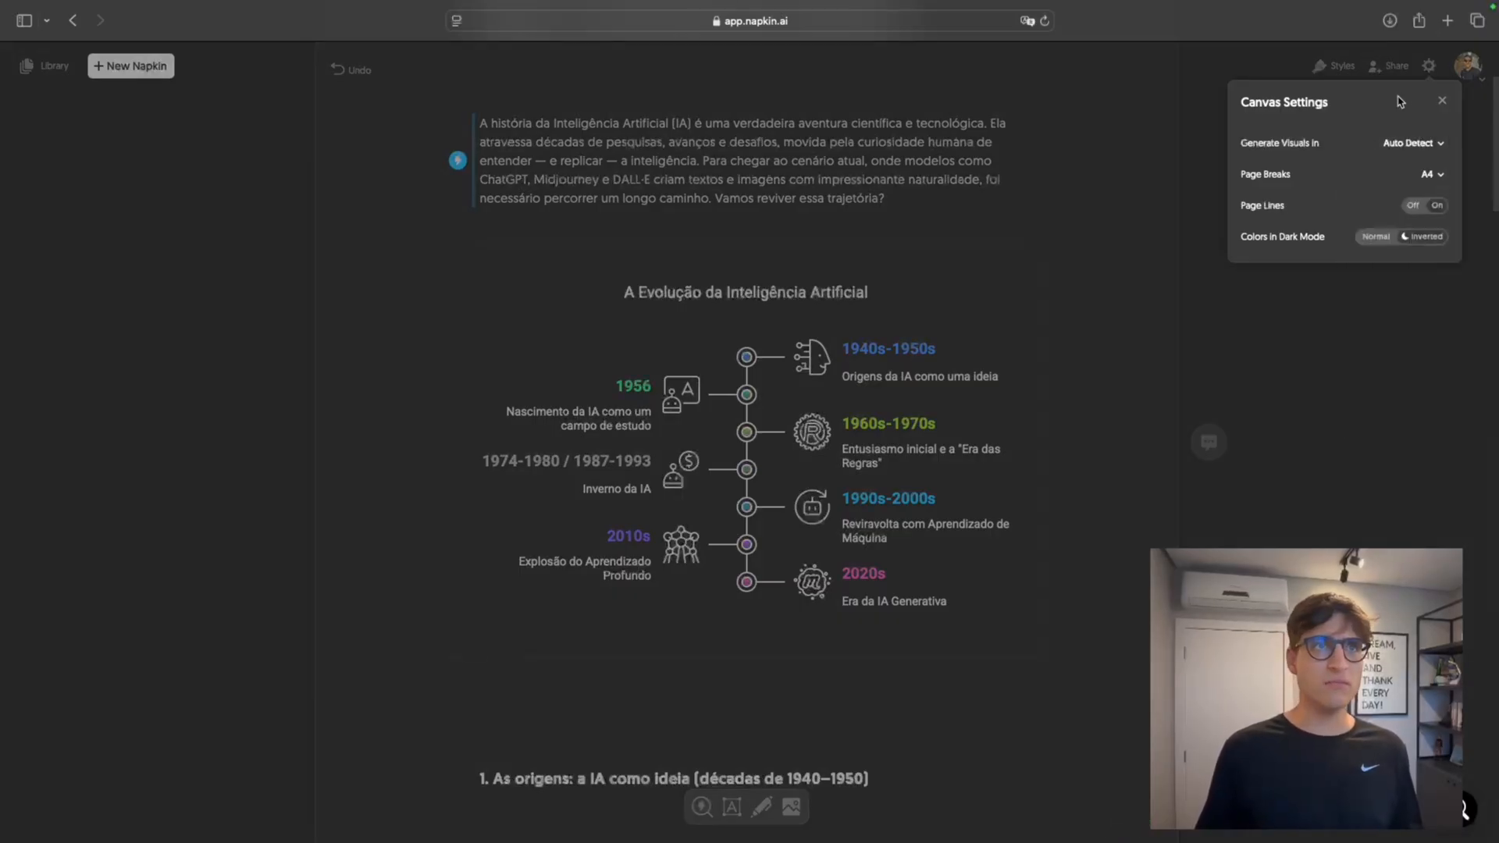
pyautogui.click(1442, 101)
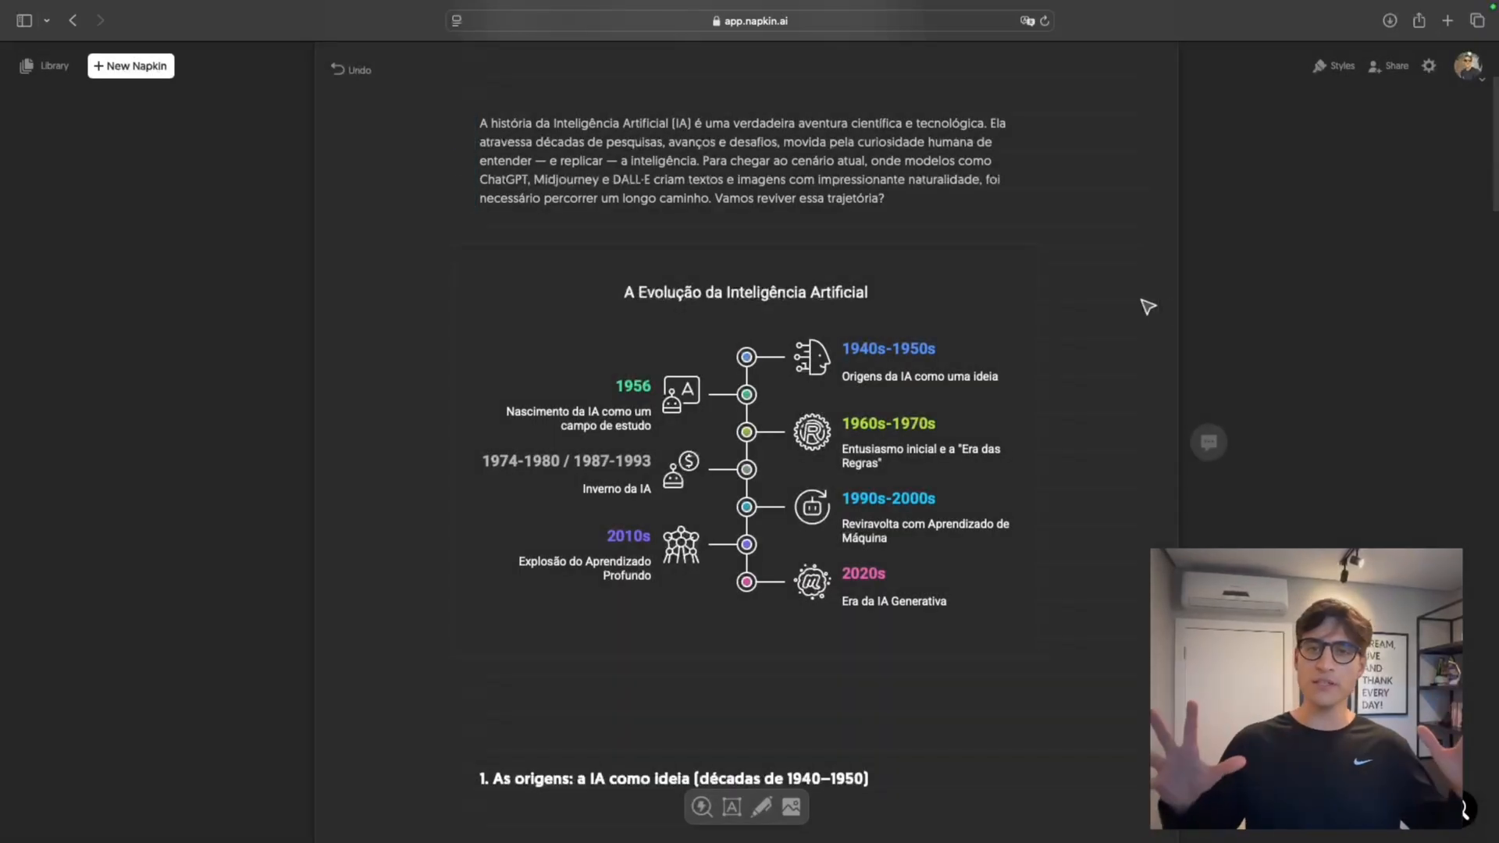